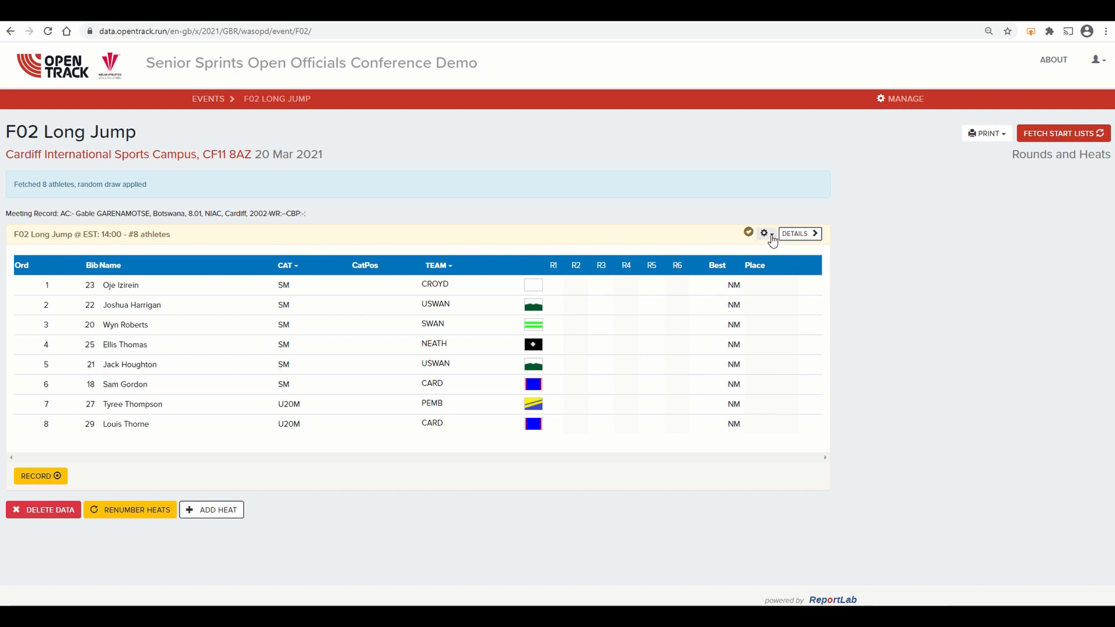
Step: View the detailed attempts table on the Long Jump heat's edit page and return to the event page
click(766, 233)
click(744, 255)
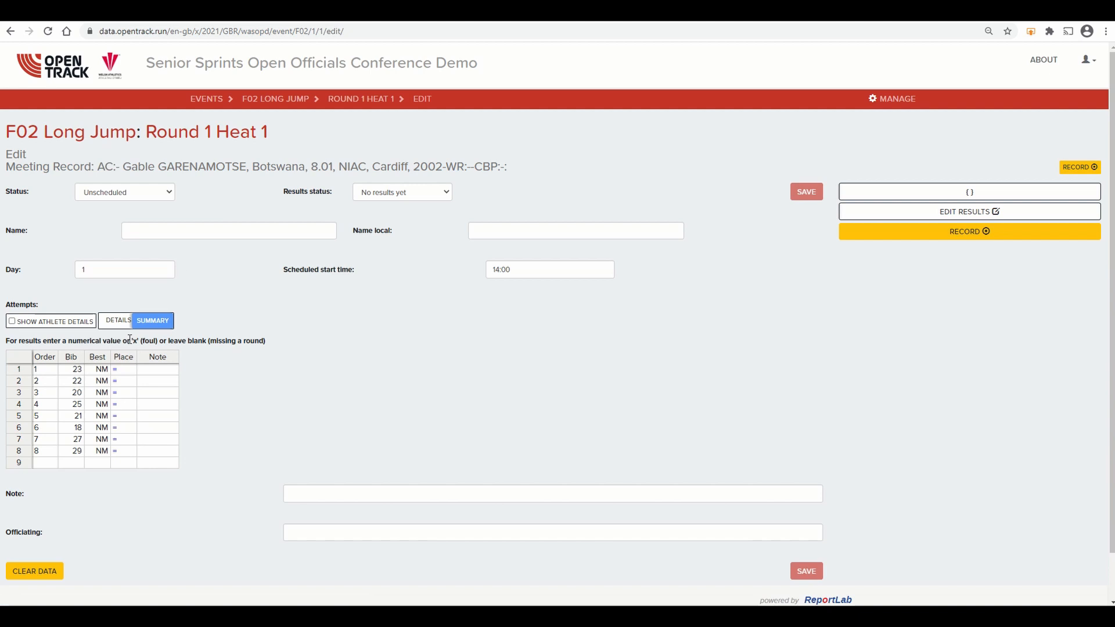
click(116, 321)
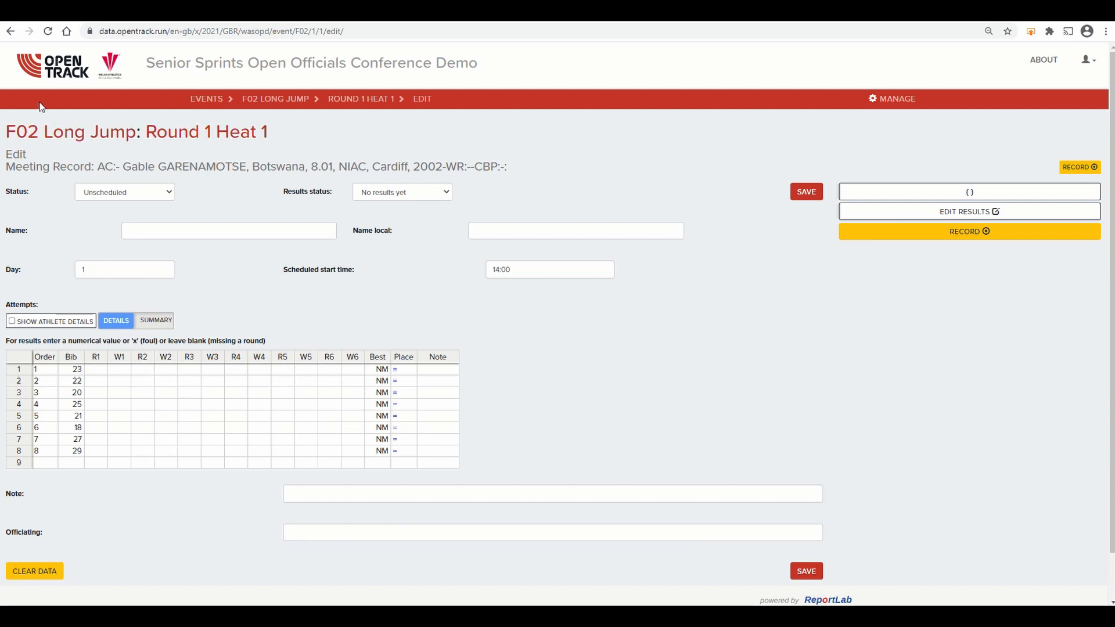
click(11, 32)
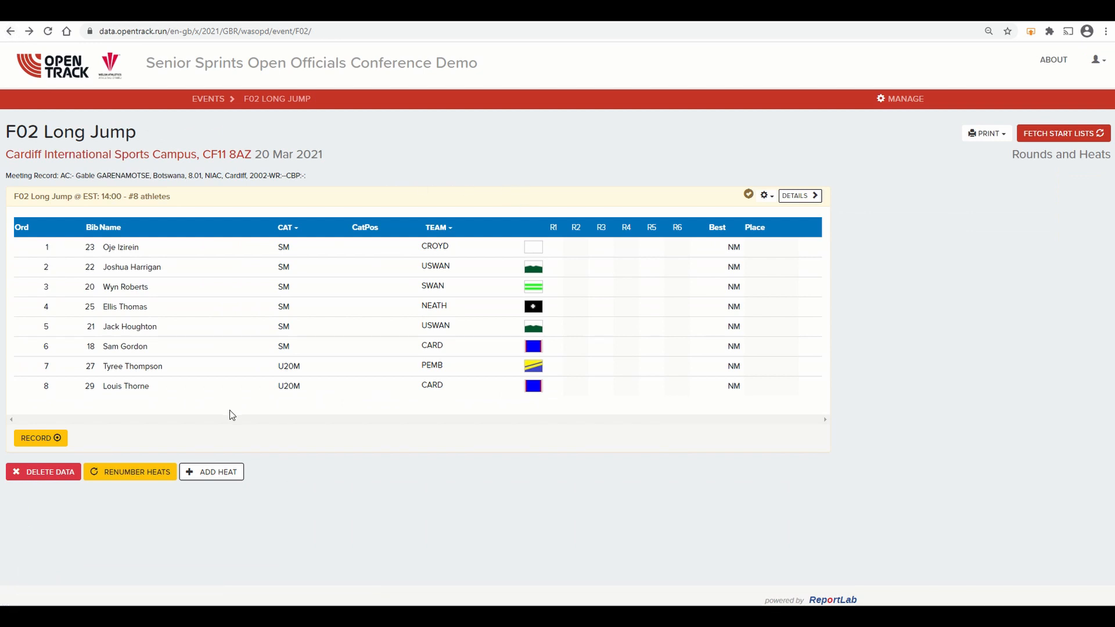
Step: Open the Long Jump heat for recording and save bib 23's first trial with distance 4.23 and wind about 0.08
click(42, 439)
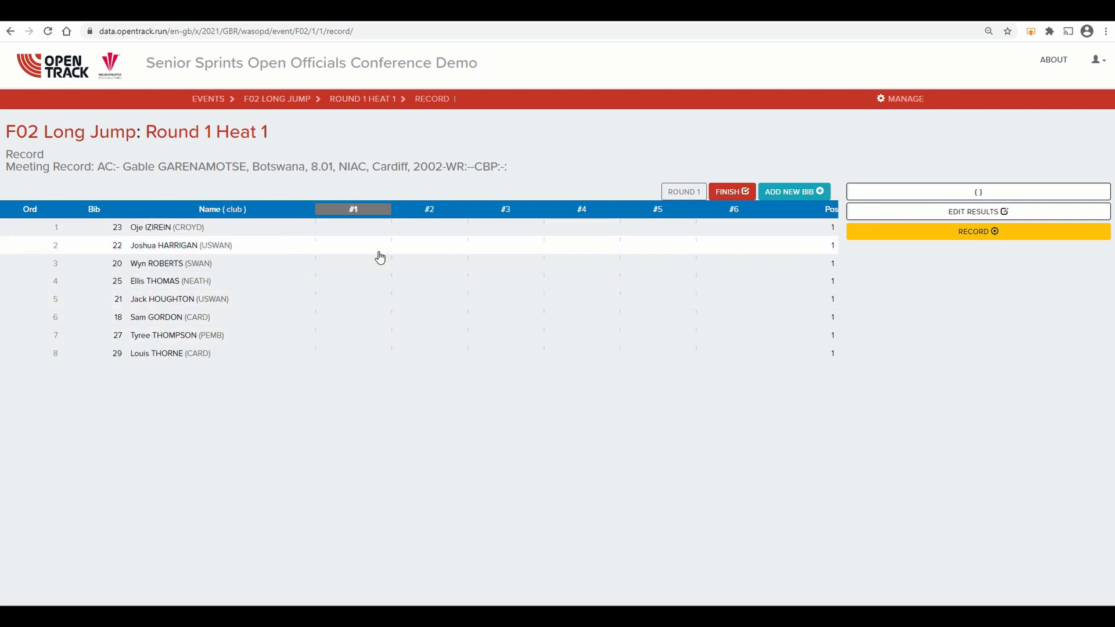
click(351, 233)
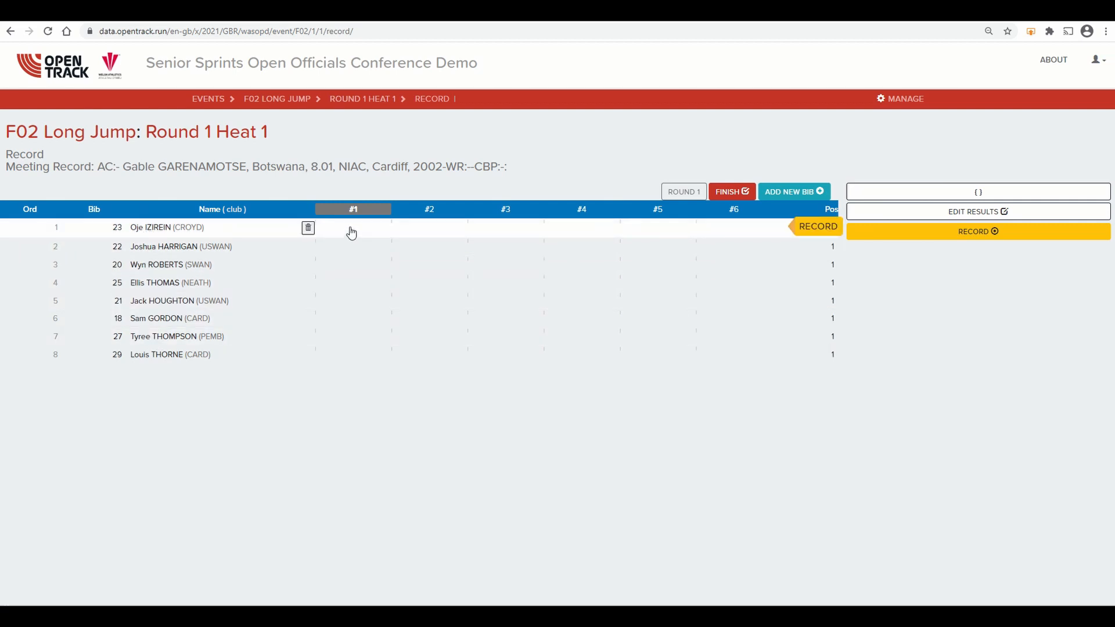
click(813, 229)
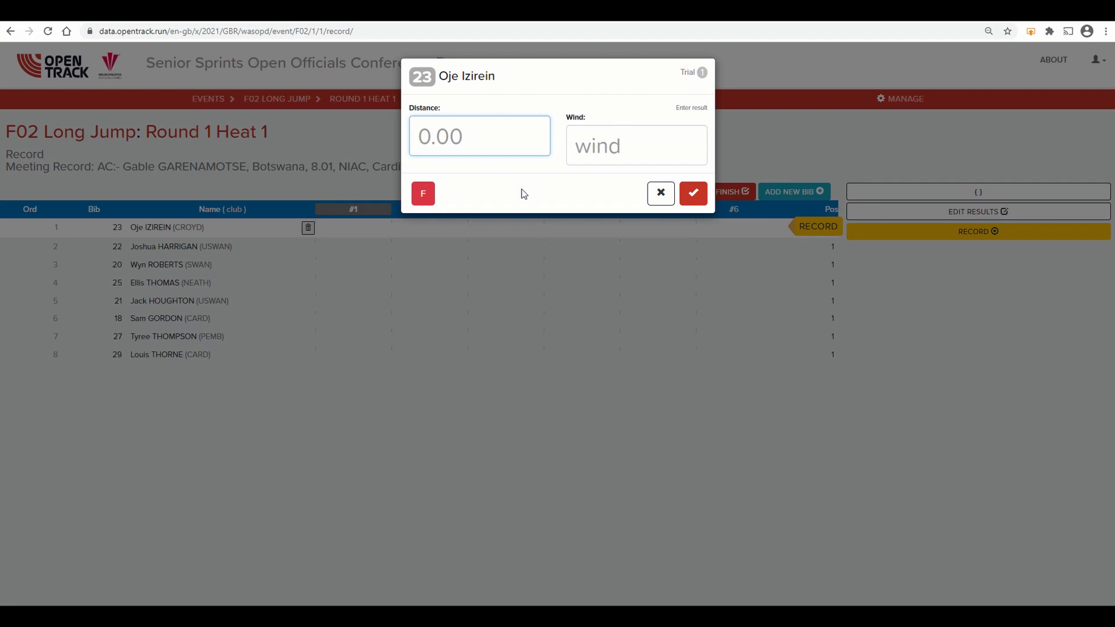
text(4.23)
key(Tab)
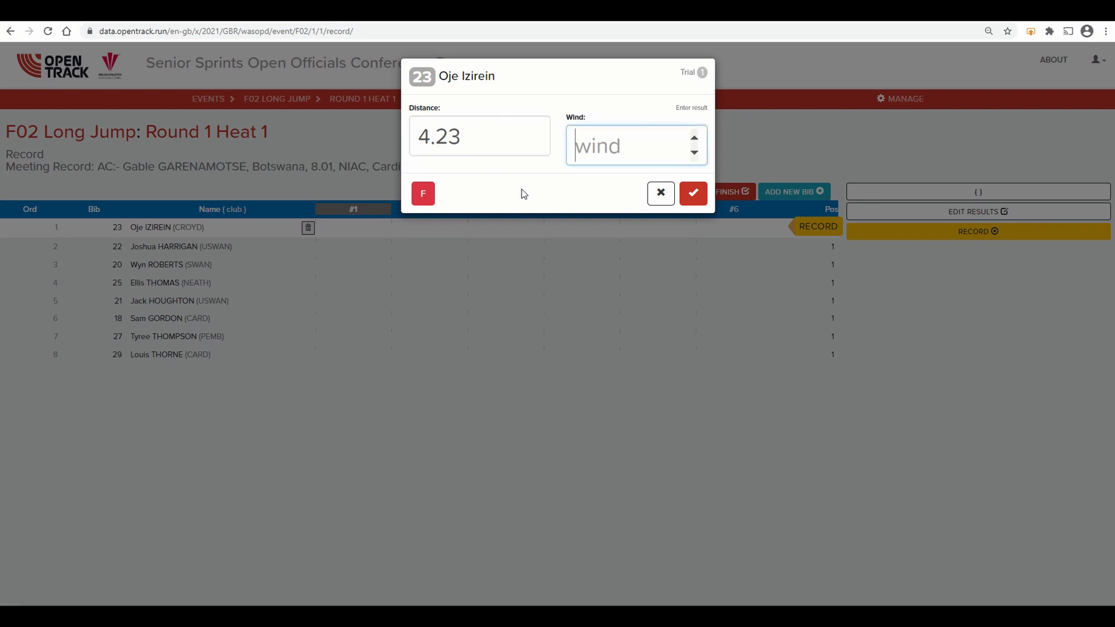
click(694, 138)
click(694, 138)
triple_click(694, 138)
triple_click(693, 138)
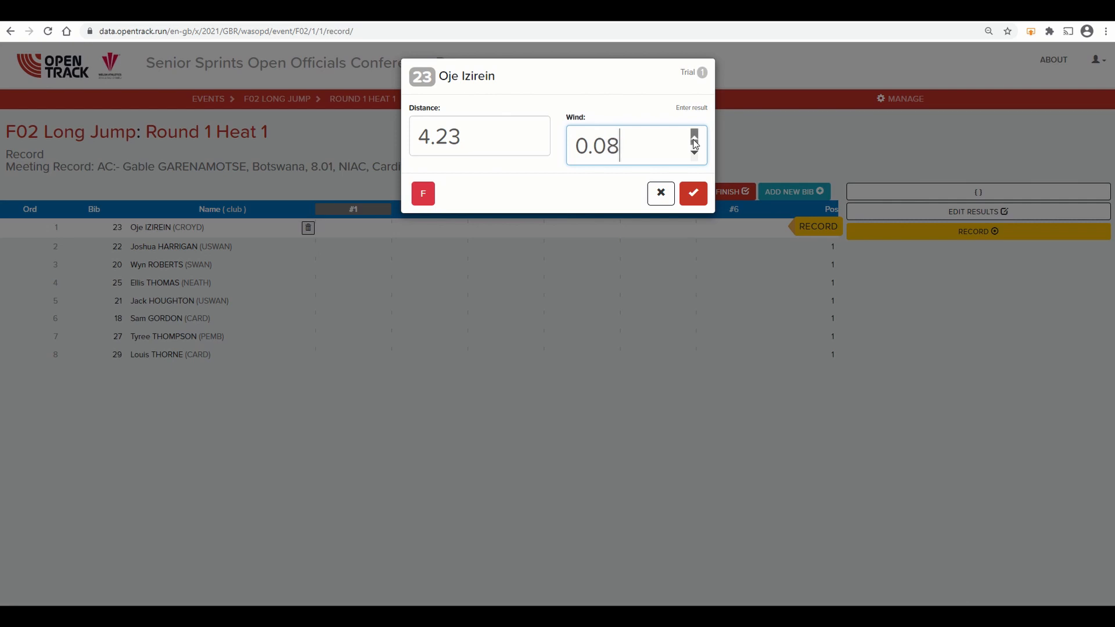
click(694, 138)
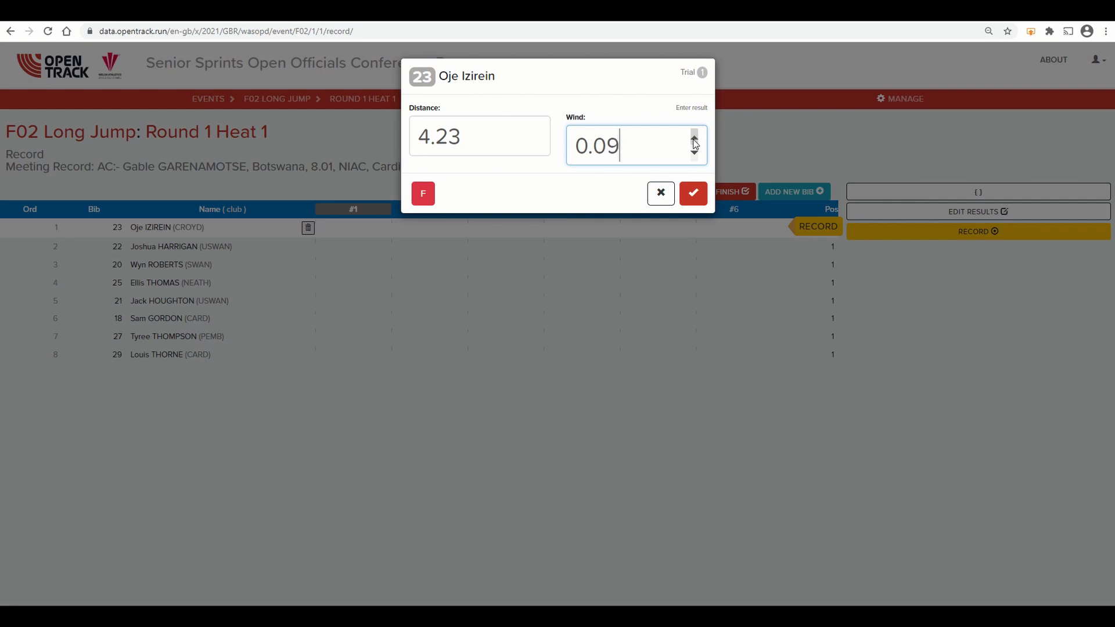
click(692, 195)
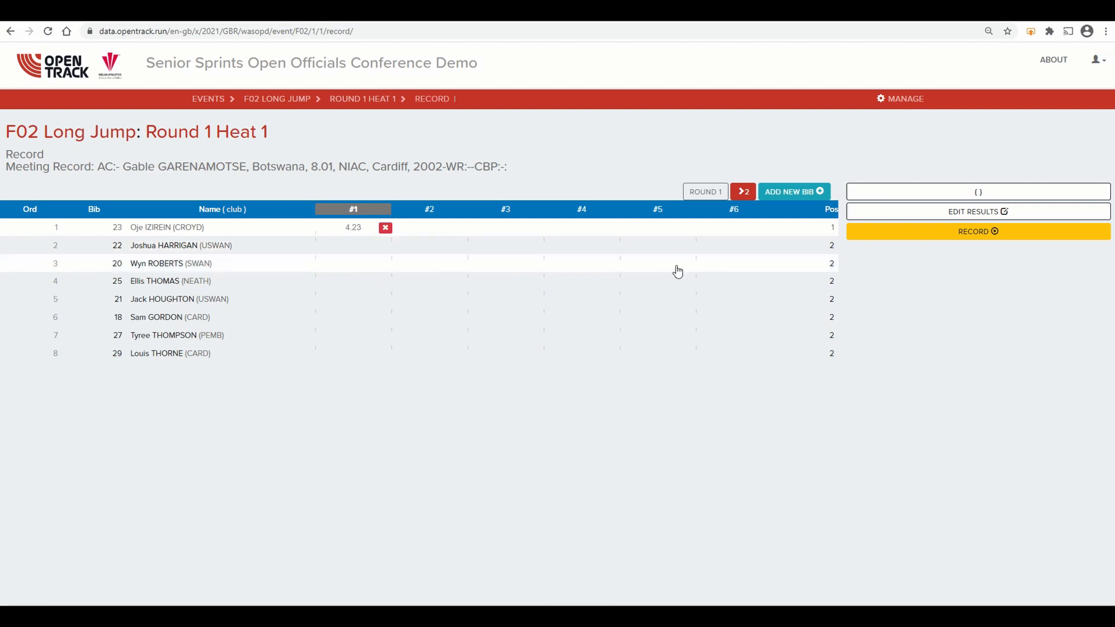
Step: Record bib 22's first trial with a distance of 3.25 and a wind reading of 1.25
click(802, 249)
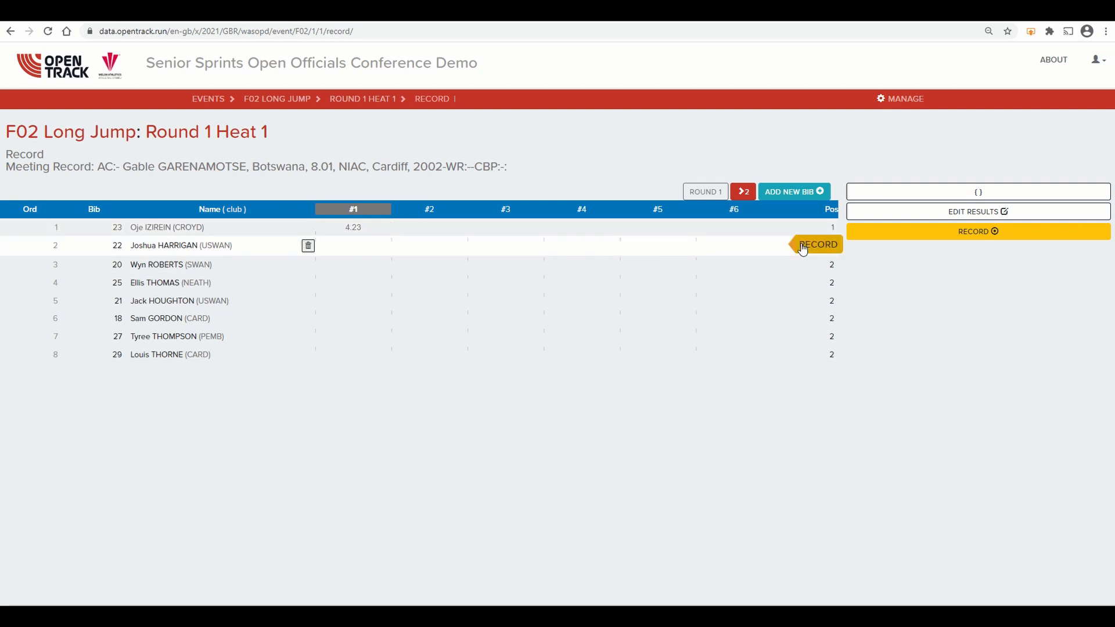
click(803, 250)
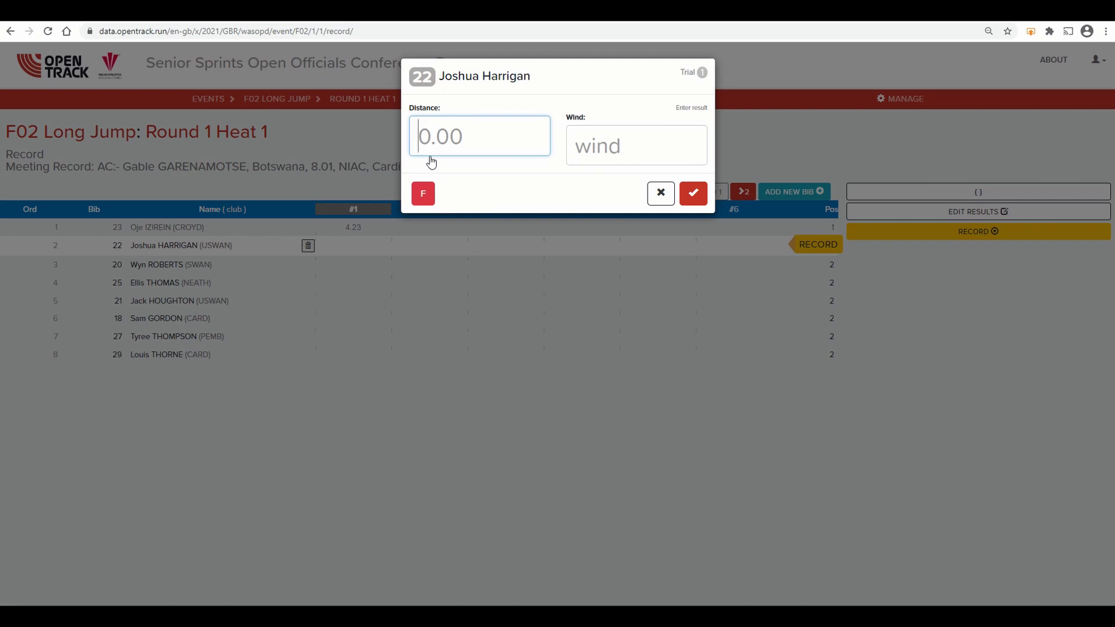
text(3.25)
key(Tab)
text(1.25)
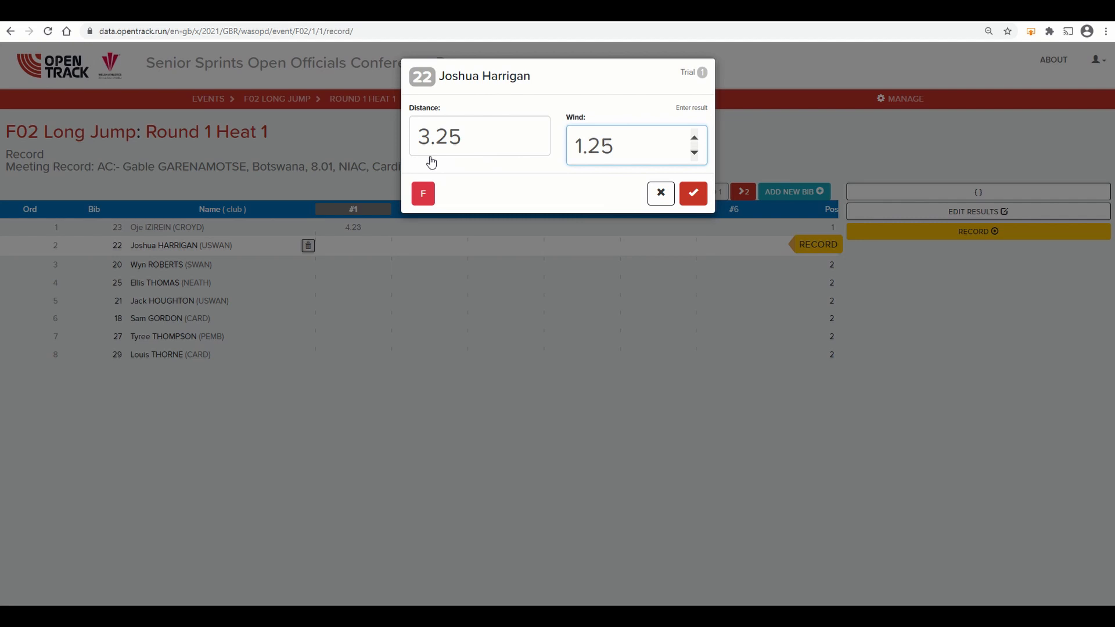
key(Return)
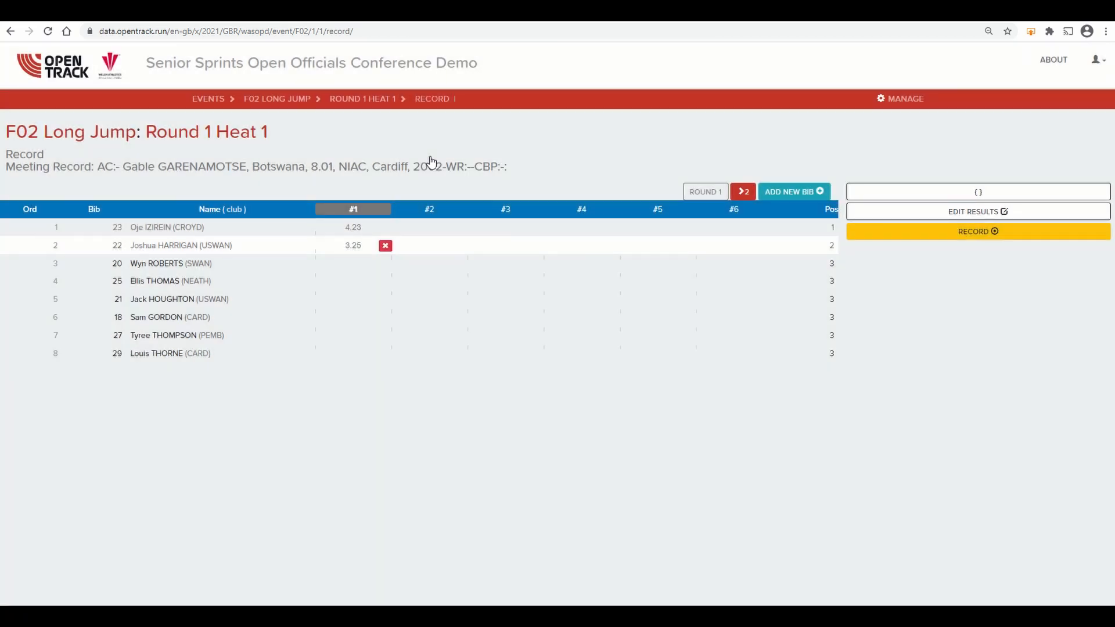
Step: Record bib 20's first trial with a distance of 6.58 and a wind reading of 2.64
click(809, 265)
click(810, 266)
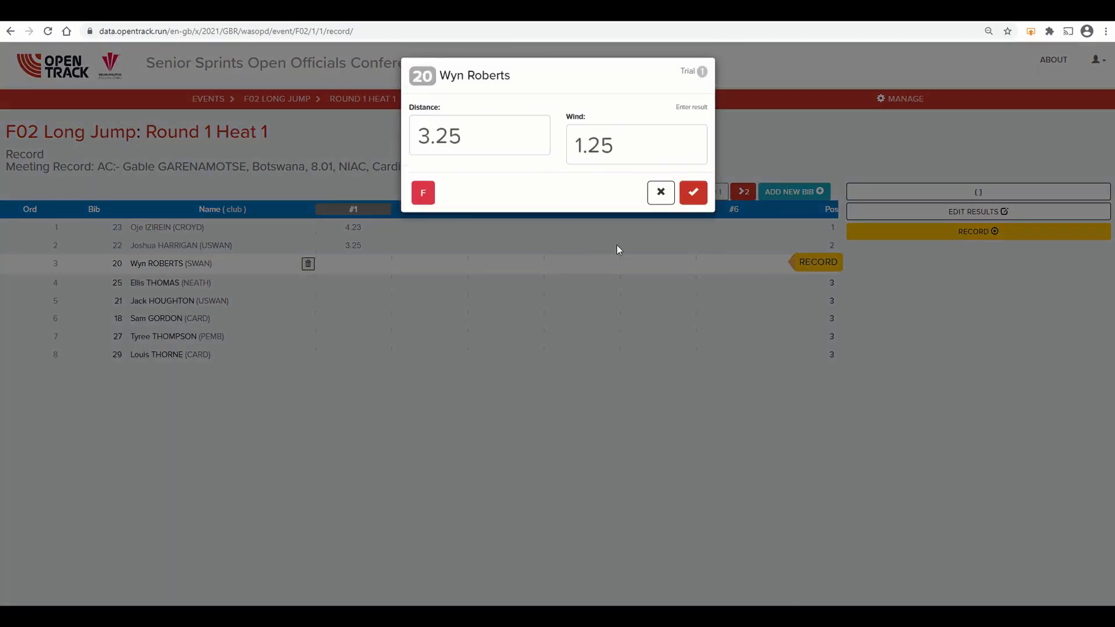
text(6.58)
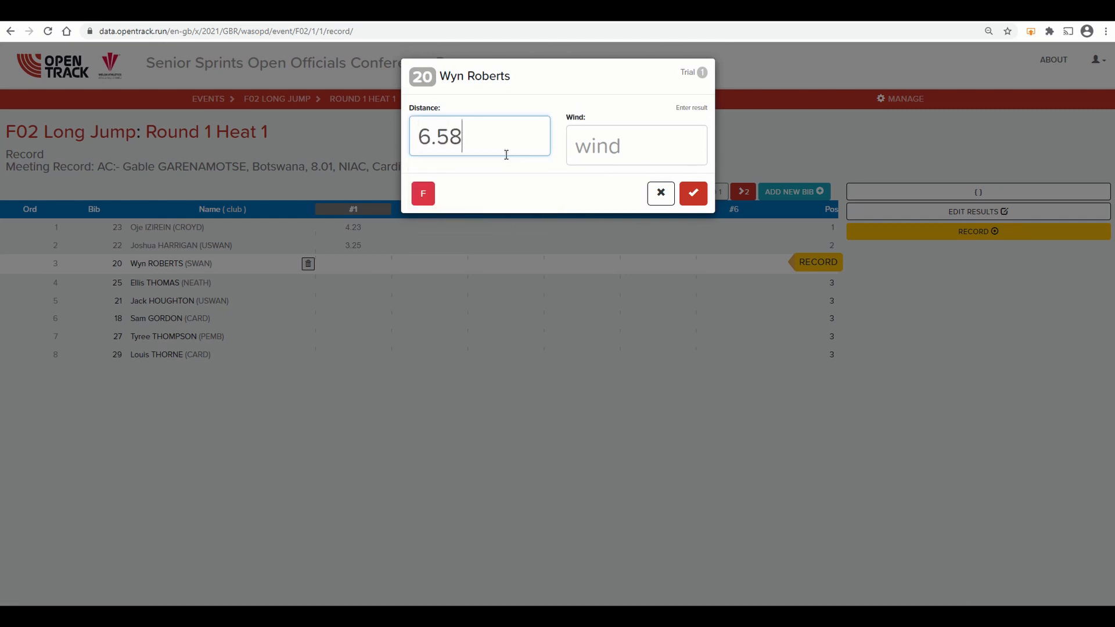
key(Tab)
text(2.6)
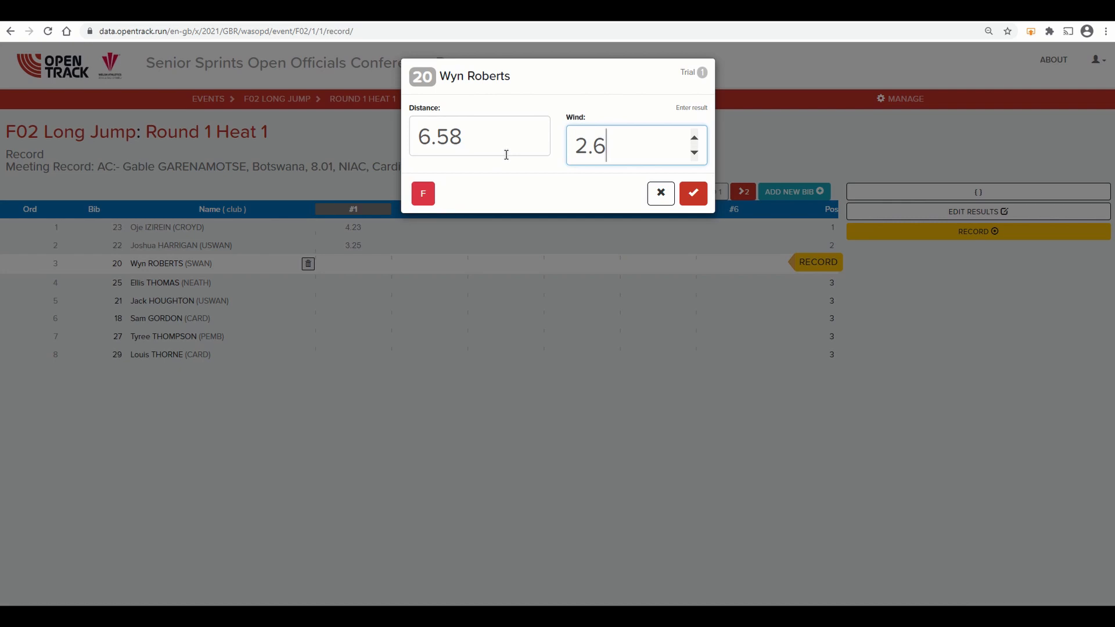
text(4)
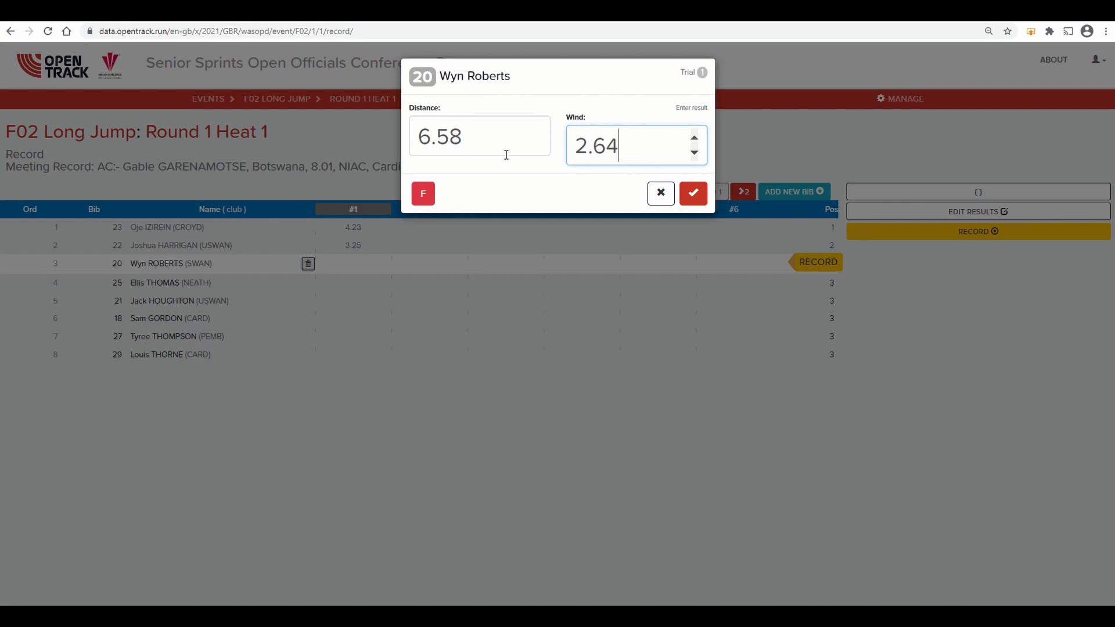
click(692, 192)
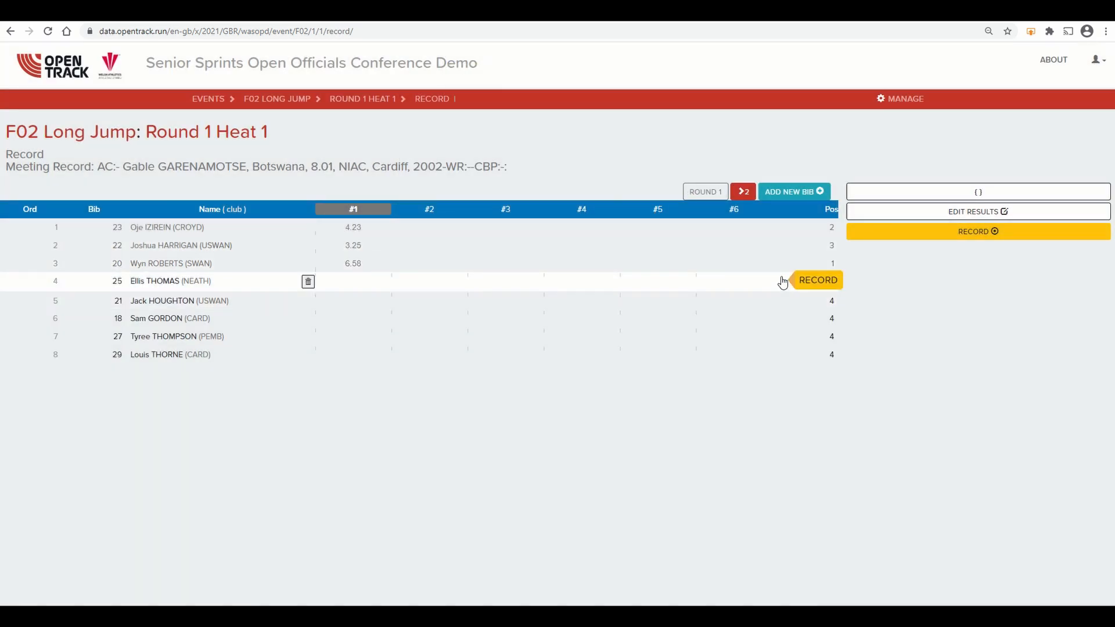
Step: Record fouls for the first trials of bibs 25 and 21
click(802, 280)
click(423, 193)
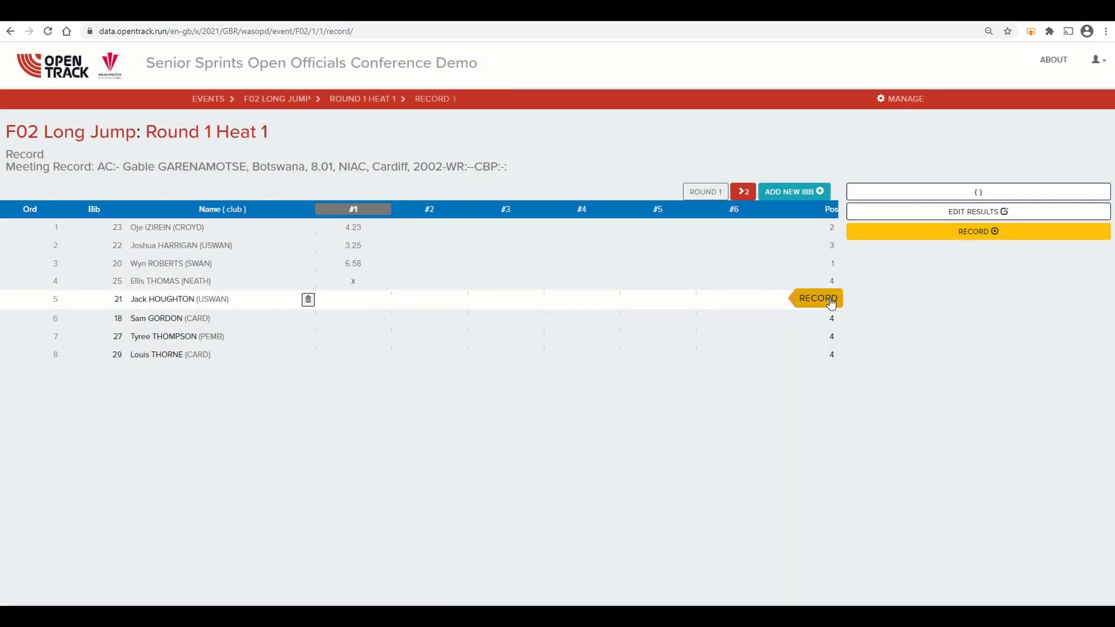
click(827, 298)
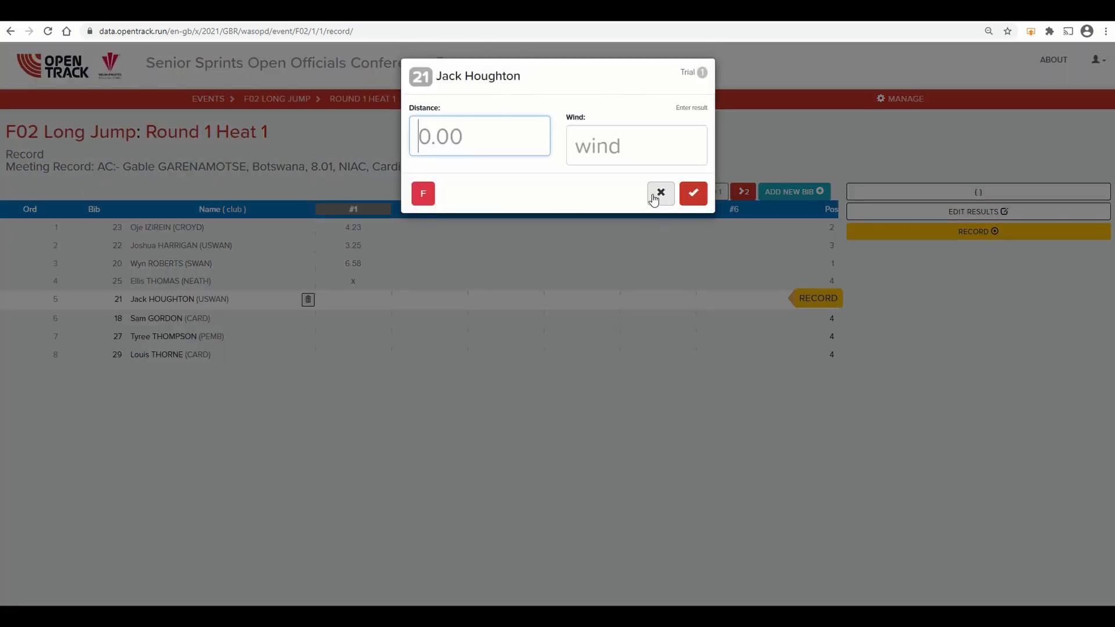
click(423, 194)
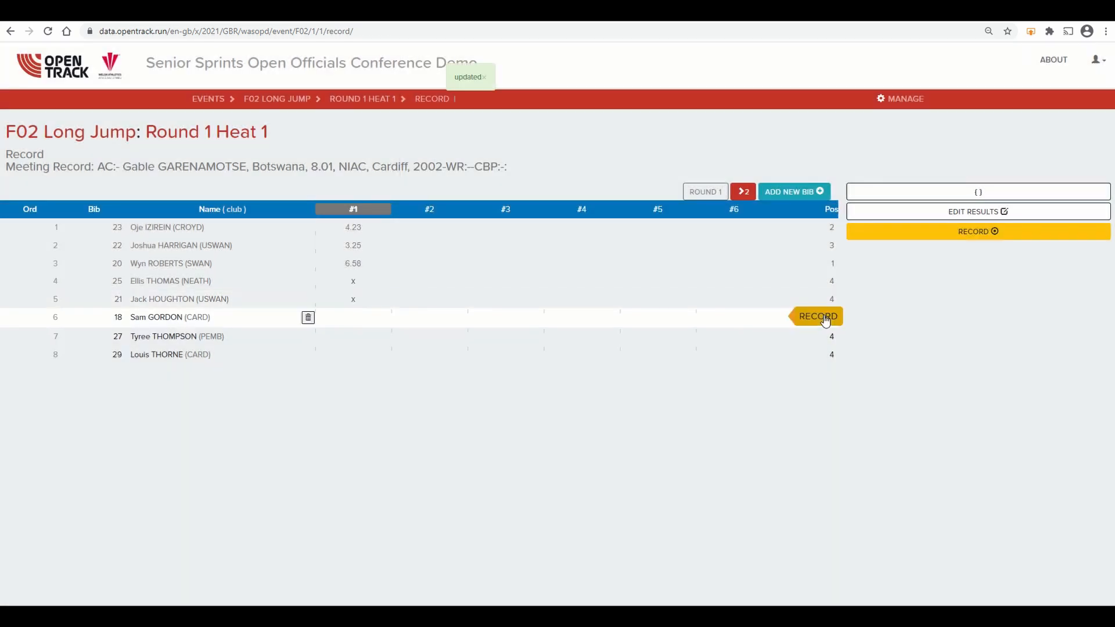
Step: Record bib 18's first trial with a distance of 5.68 and a wind reading of 2.34
click(825, 318)
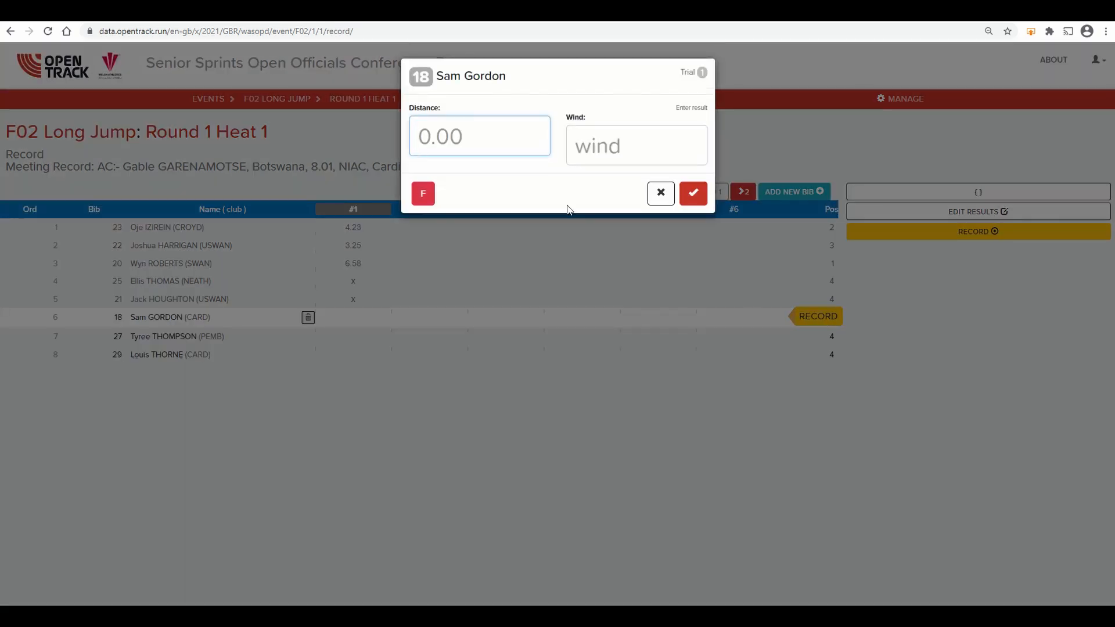
text(5.68)
key(Tab)
text(2.34)
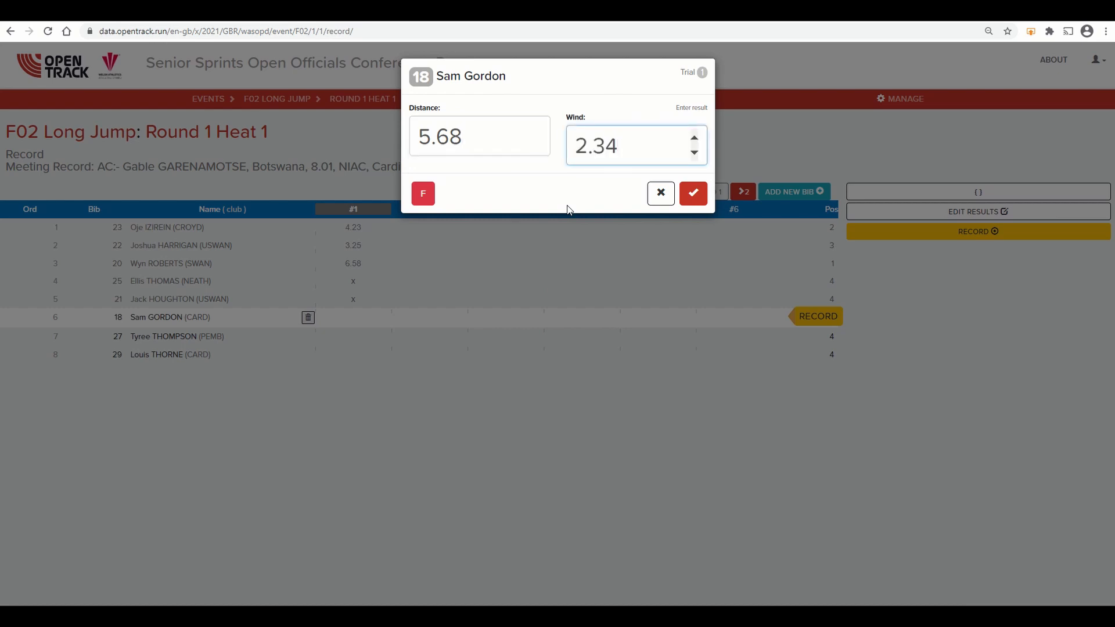
key(Return)
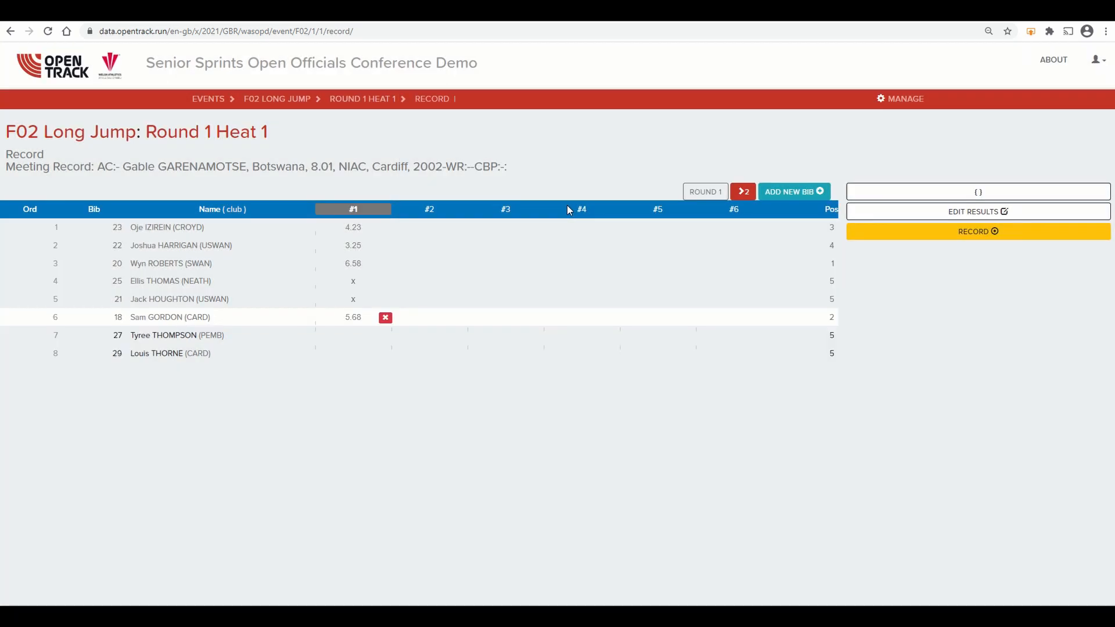
Step: Record bib 27's first trial with a distance of 4.99 and a wind reading of 3.66
click(817, 336)
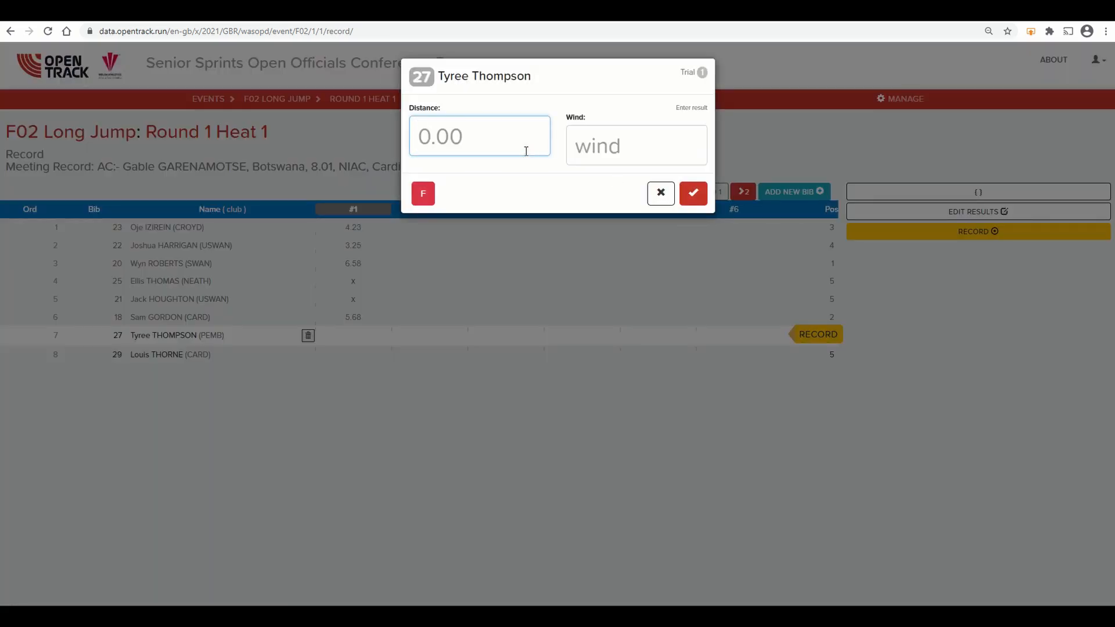
text(4.99)
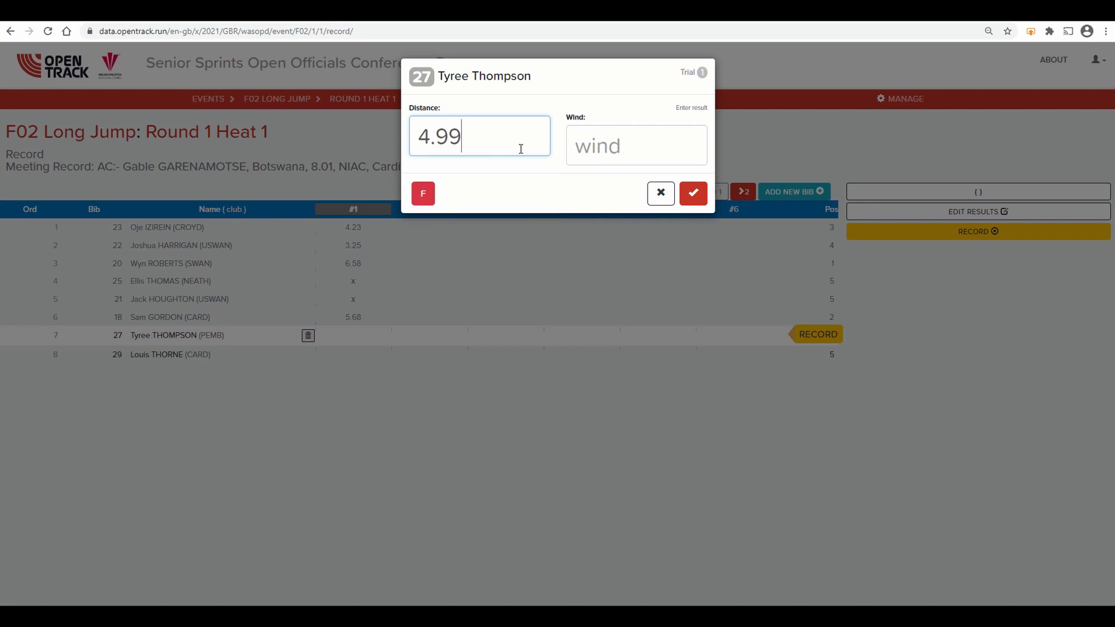
key(Tab)
text(3.66)
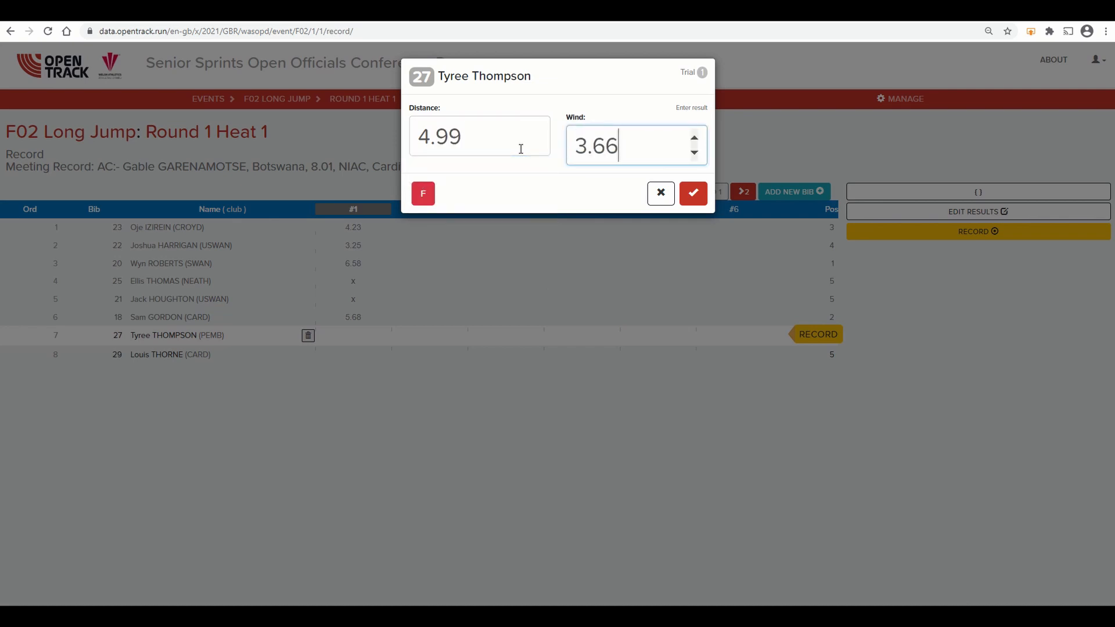
key(Return)
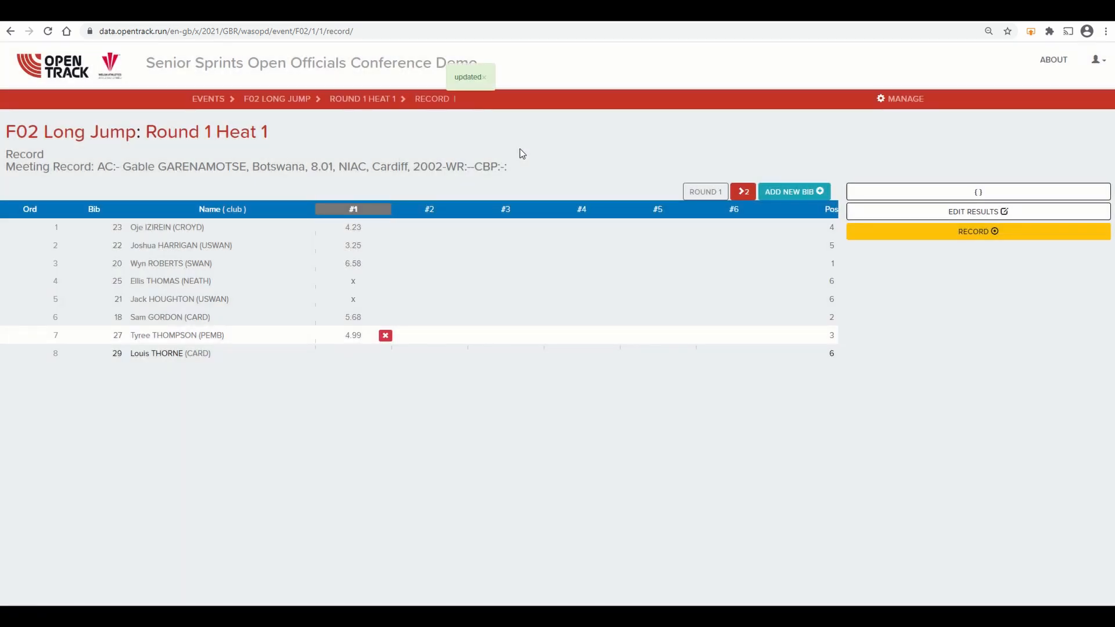
Step: Record bib 29's first trial with a distance of 5.34 and a wind reading of 2.54
click(805, 355)
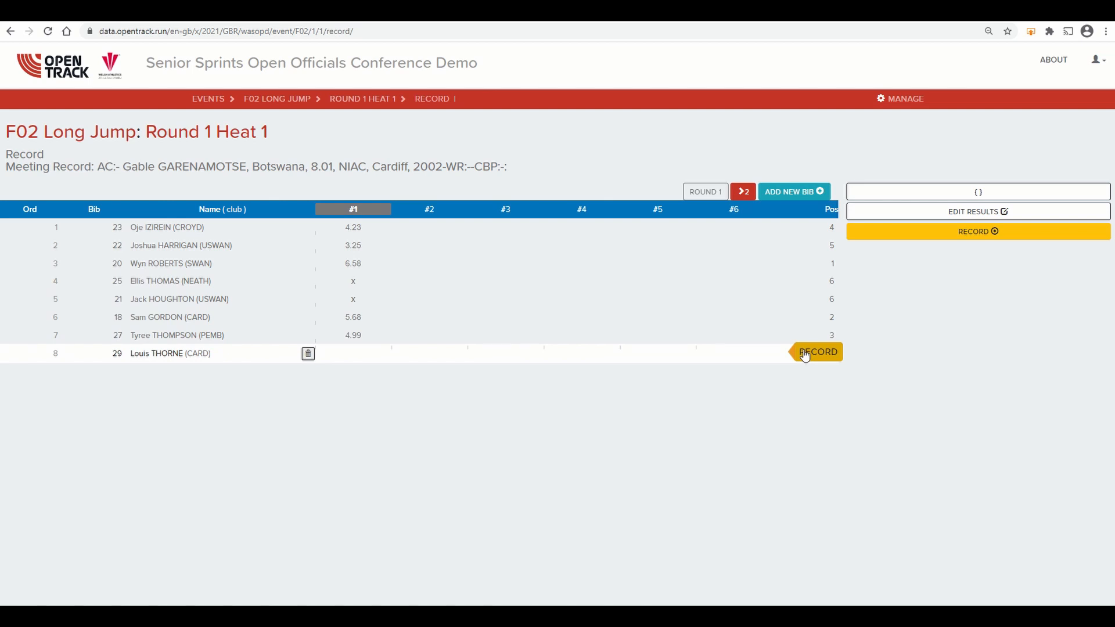
click(804, 353)
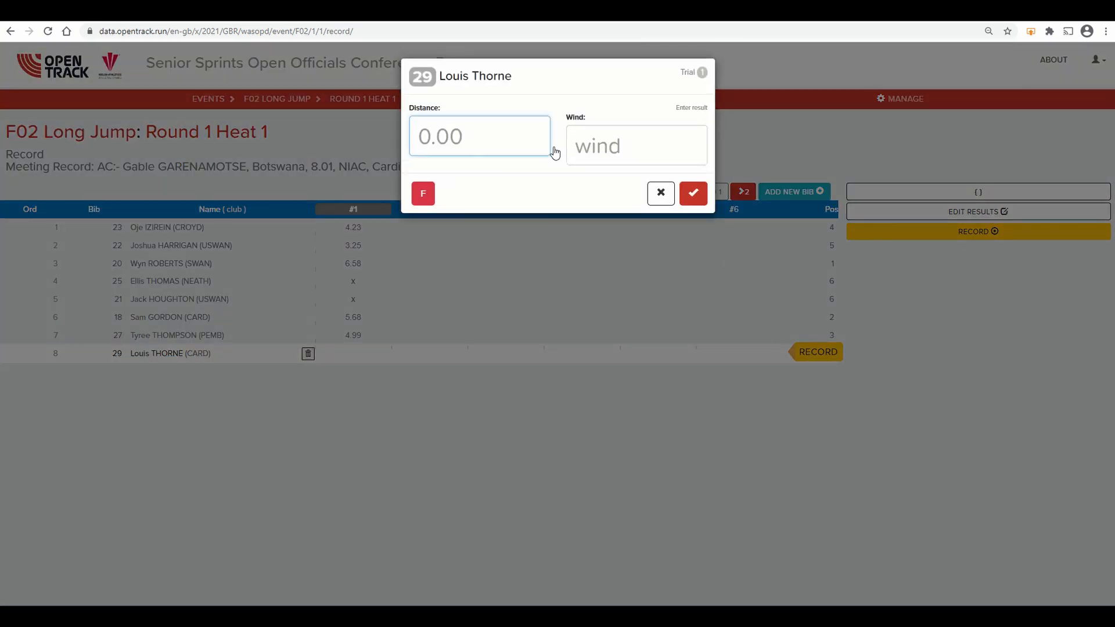
text(5.34)
key(Tab)
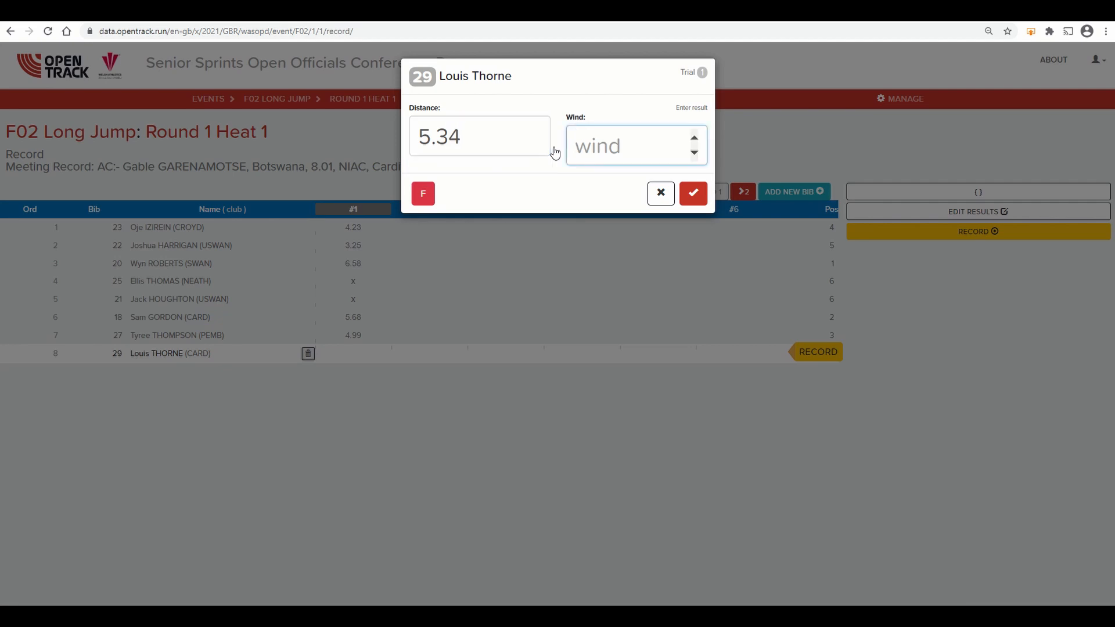
text(2.54)
key(Return)
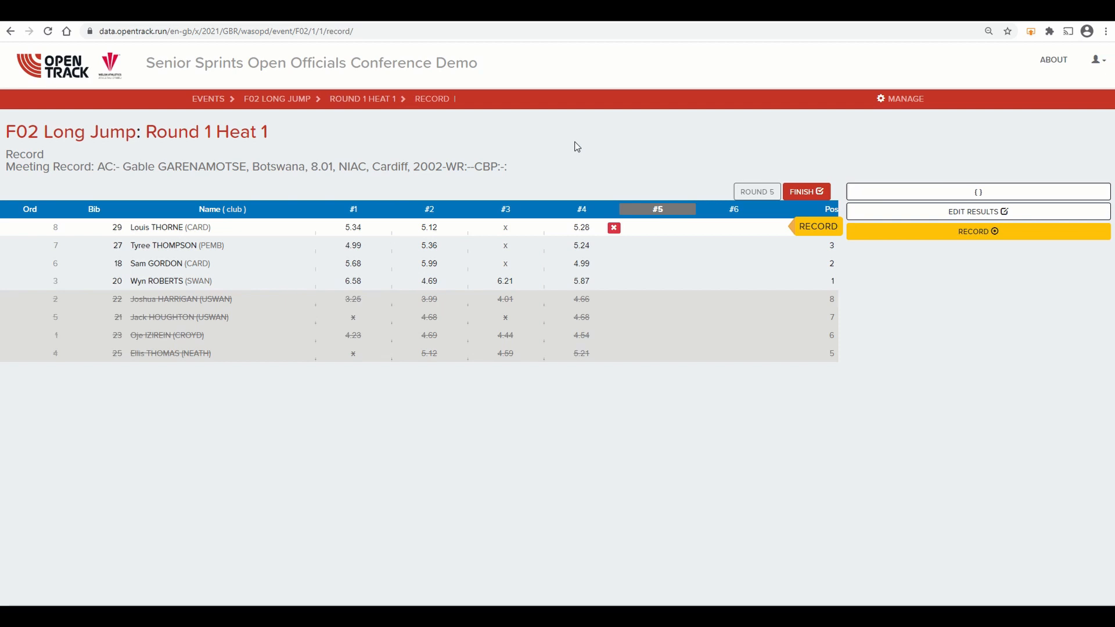
Step: Record bib 29's fifth trial with a distance of 5.24 and a wind reading of -2.4
click(813, 228)
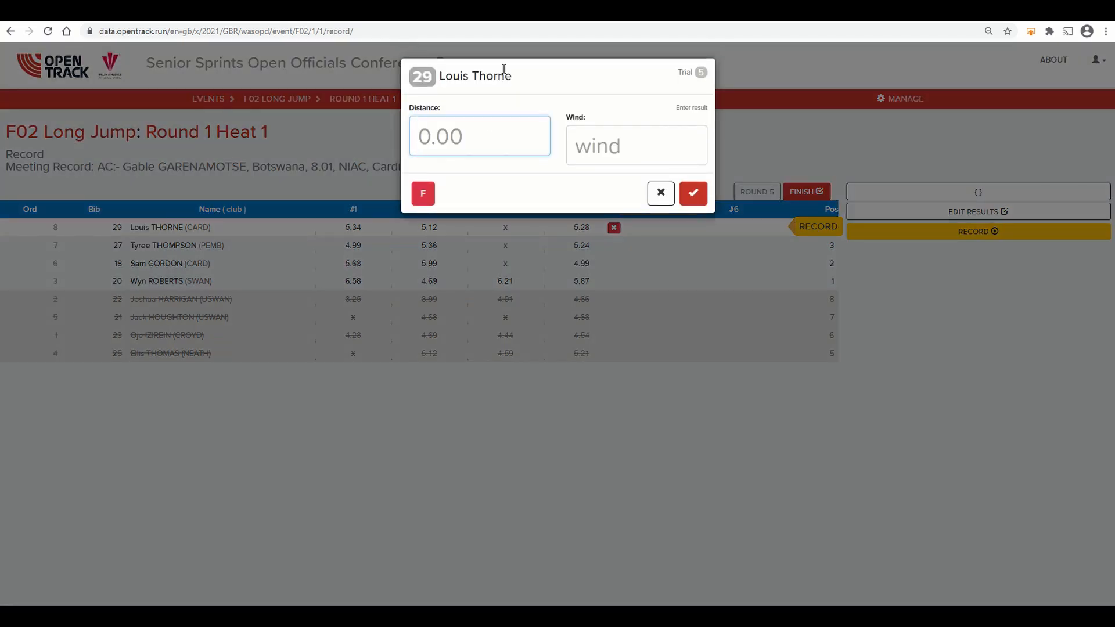
text(5.24)
key(Tab)
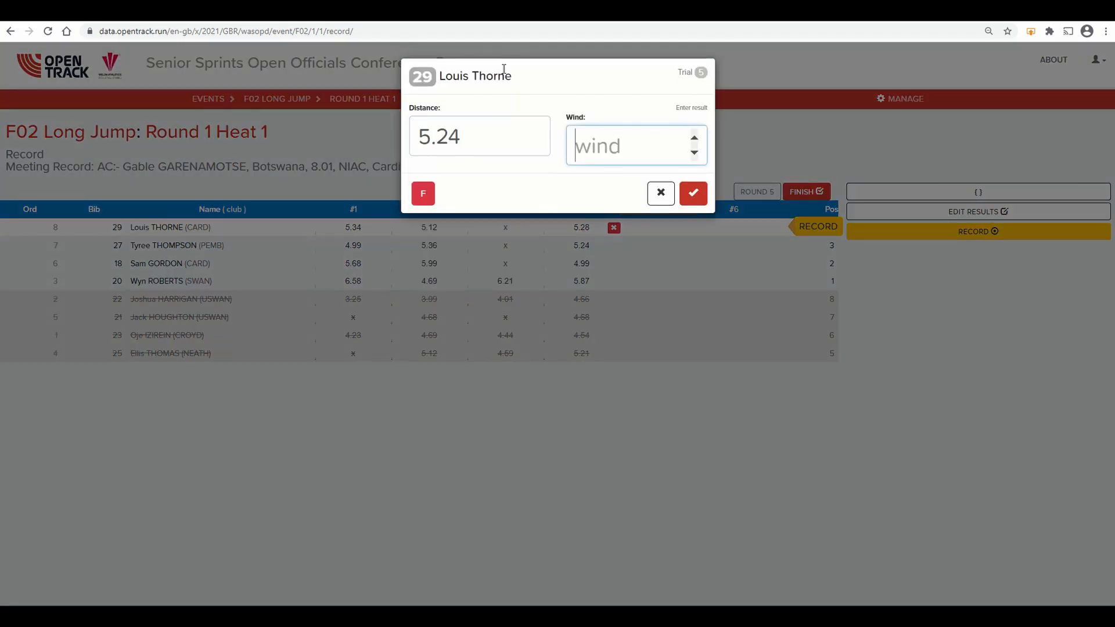
text(-2.4)
key(Return)
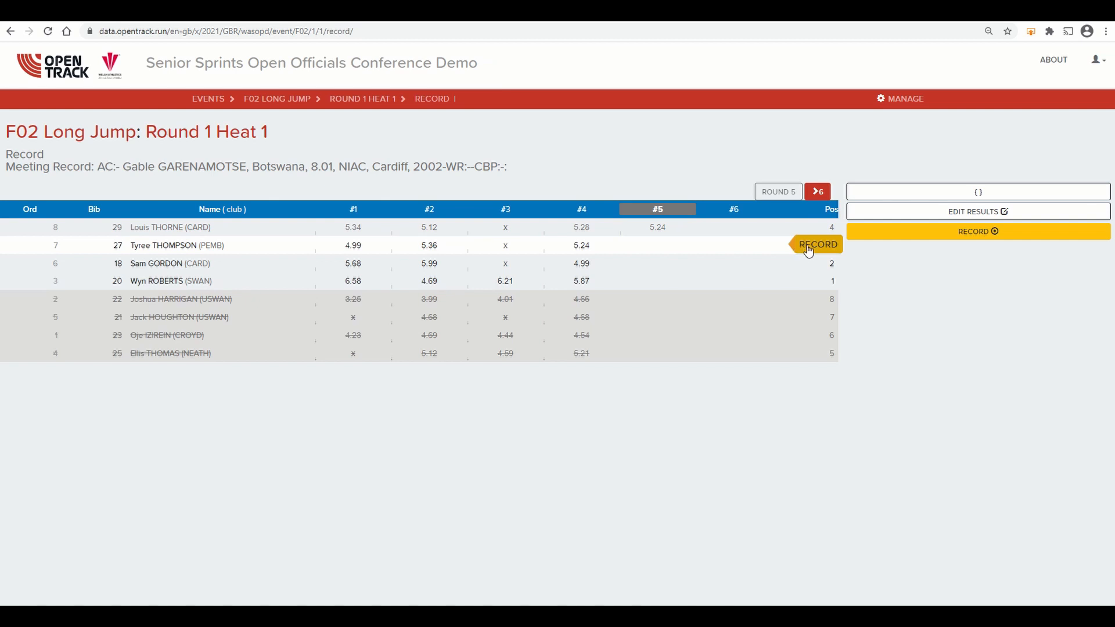
Step: Record bib 27's fifth trial with a distance of 5.33 and a wind reading of 1.3
click(811, 249)
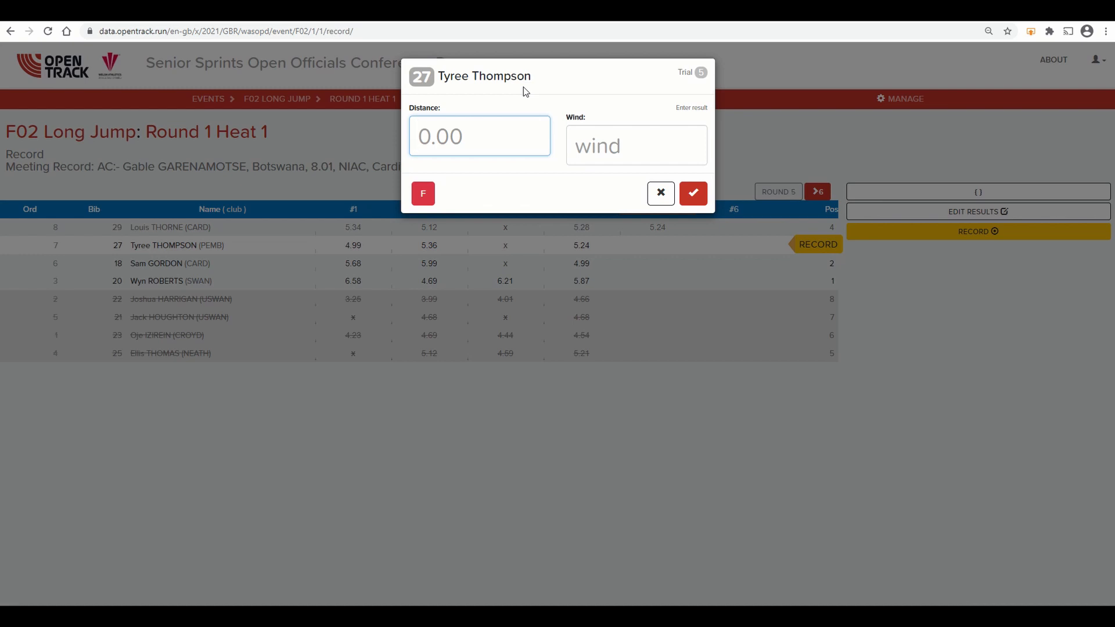
text(5.33)
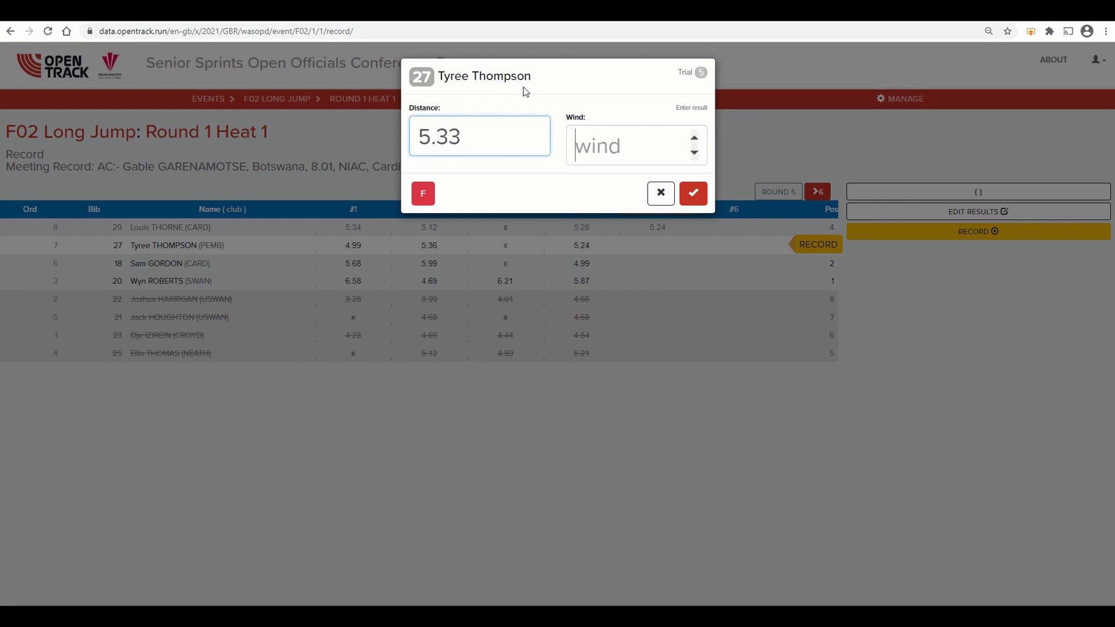
key(Tab)
text(1.3)
key(Return)
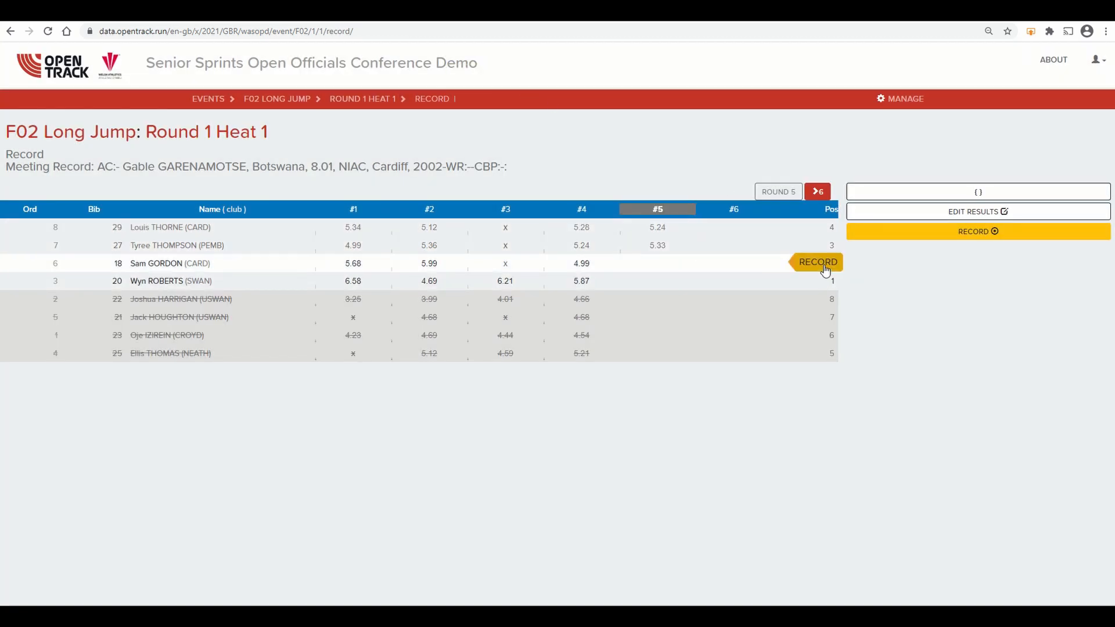
Step: Record bib 18's fifth trial with a distance of 5.21 and wind of -2.3, and bib 20's fifth trial as a foul
click(820, 264)
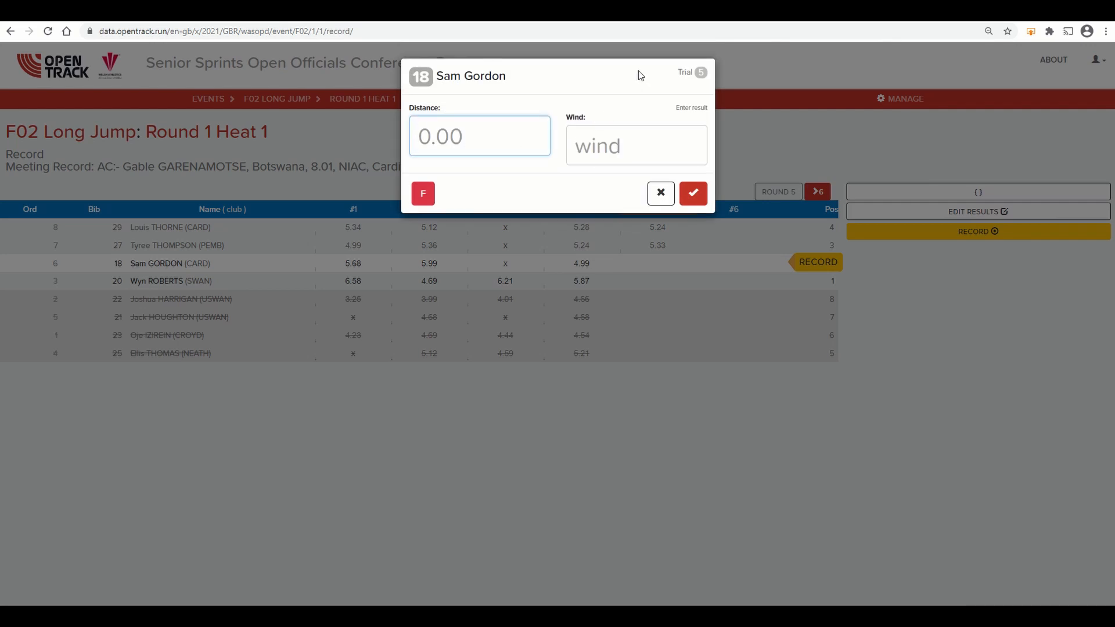
text(5.212)
key(BackSpace)
key(Tab)
text(-2)
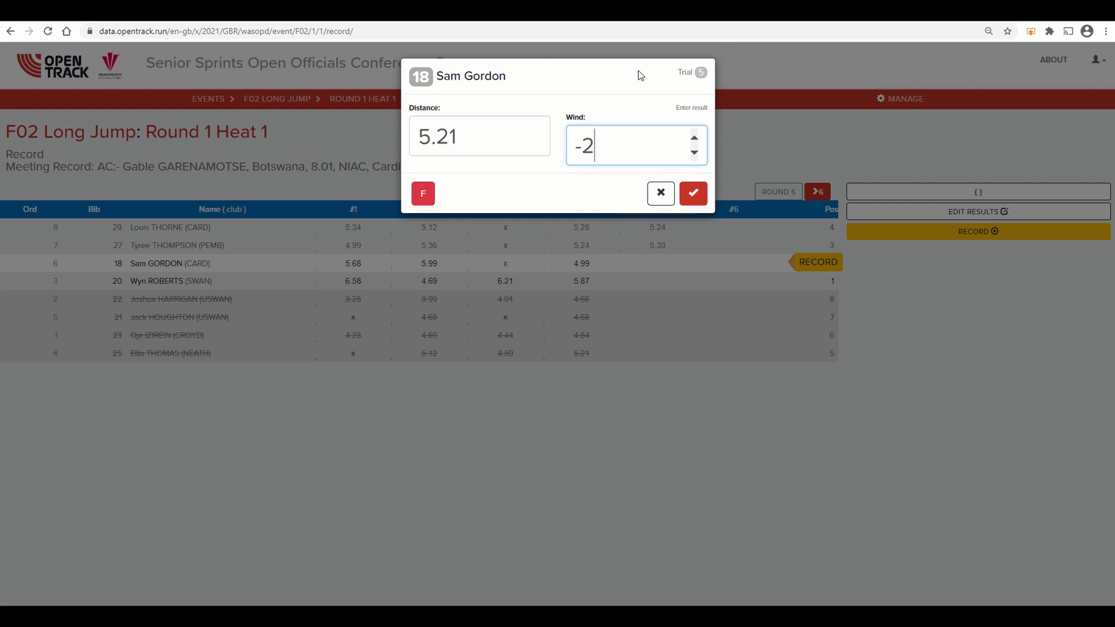
text(.3)
key(Return)
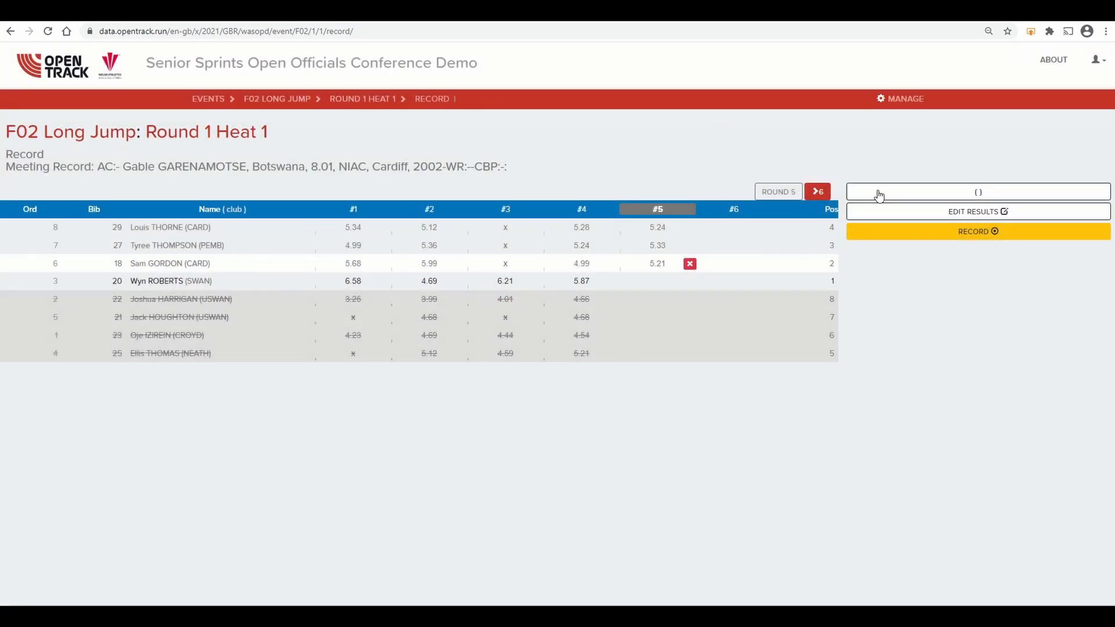
click(819, 284)
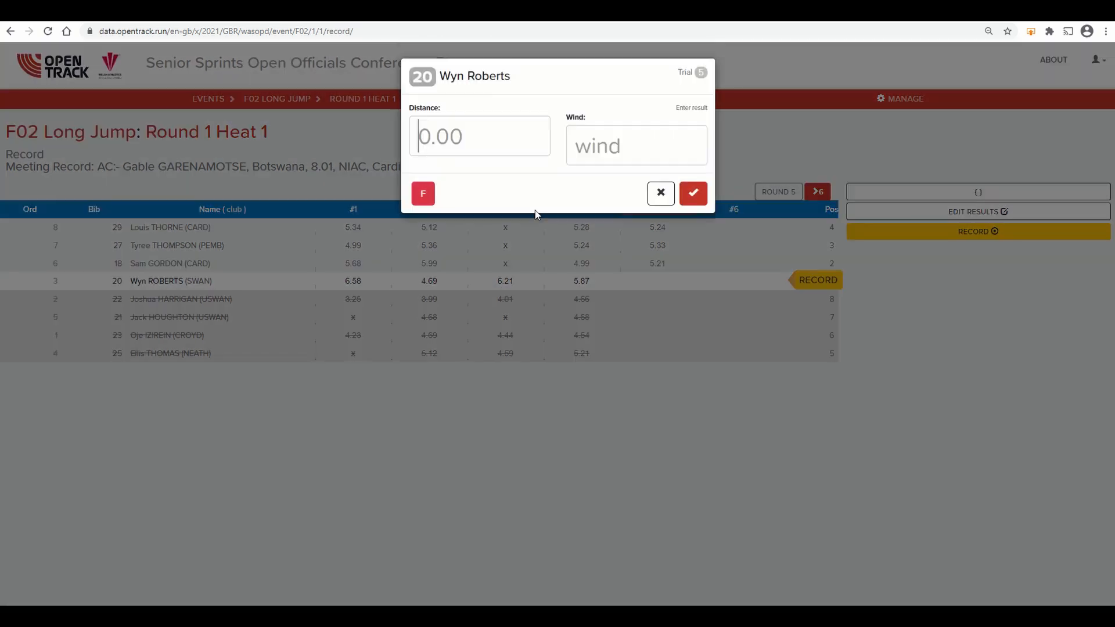
click(428, 197)
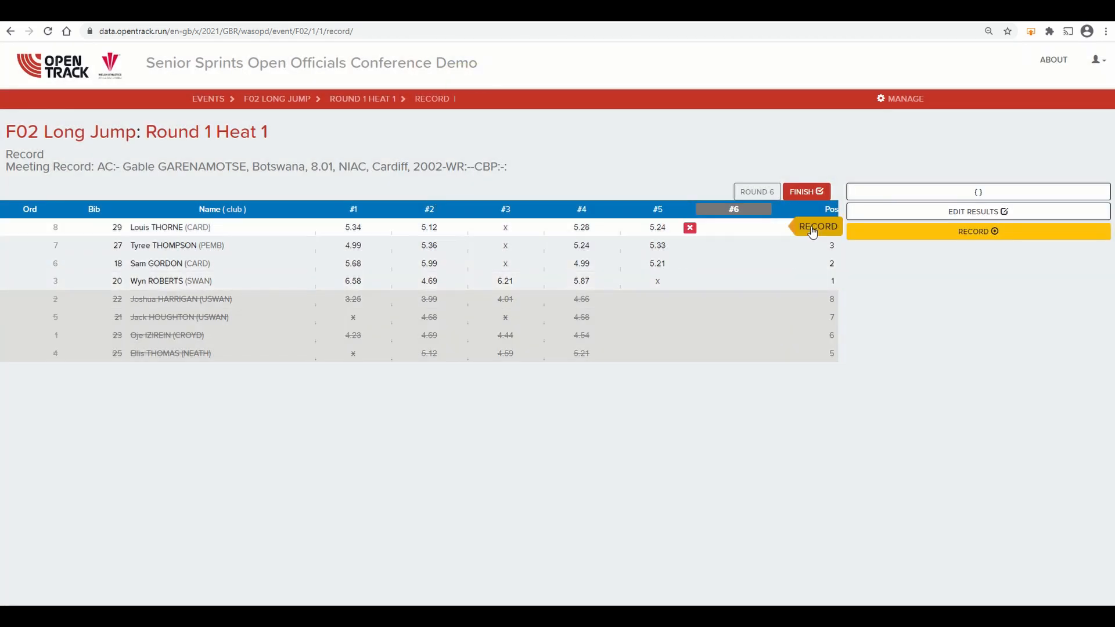
Step: Record bib 29's sixth trial with a distance of 6.23 and a wind reading of 1.3
click(814, 228)
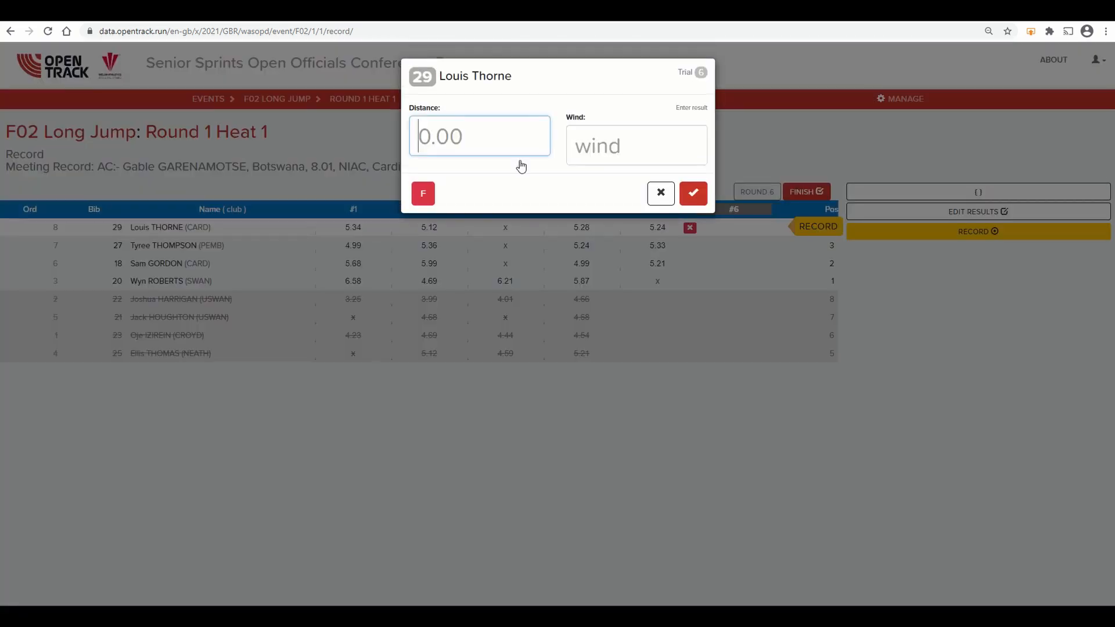
text(6.23)
key(Tab)
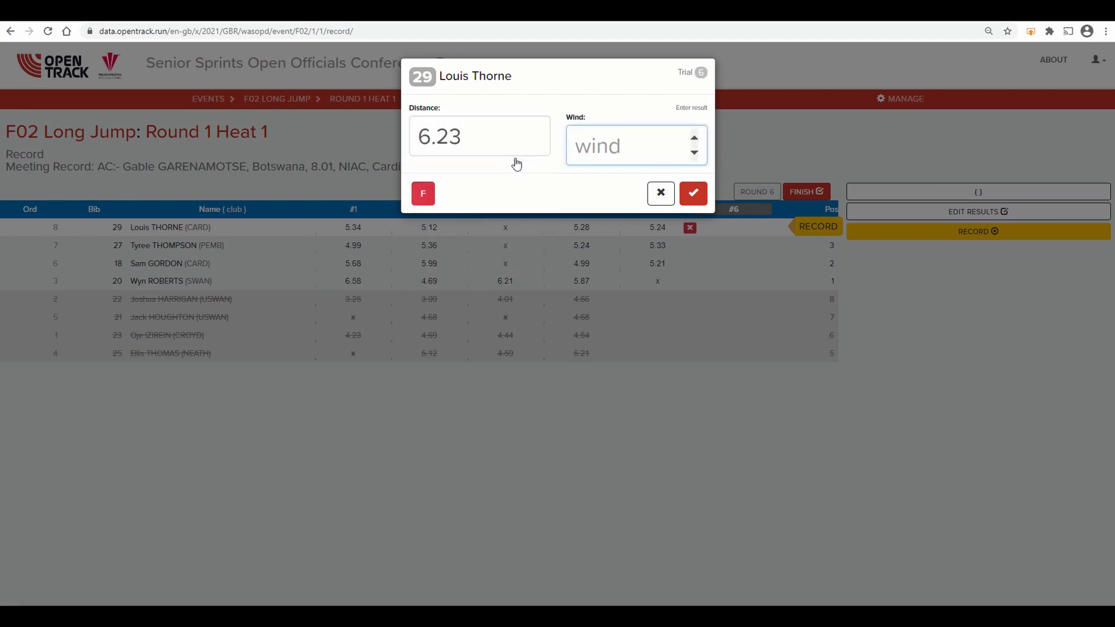
text(1.3)
key(Return)
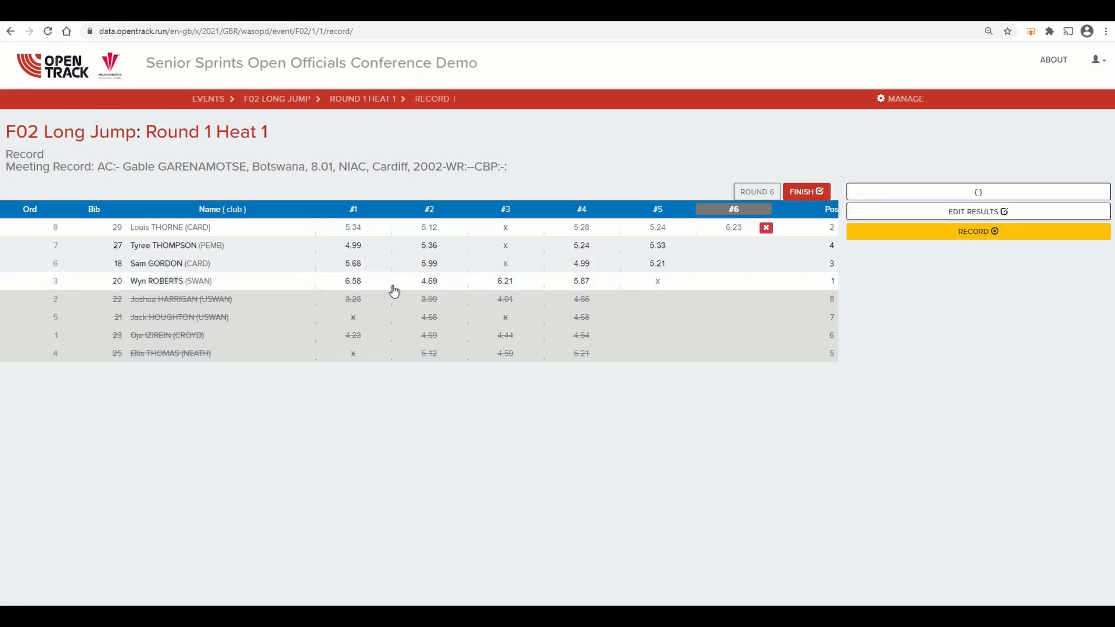
Step: Record bib 27's sixth trial with a distance of 6.69 and a wind reading of 1.1
click(744, 251)
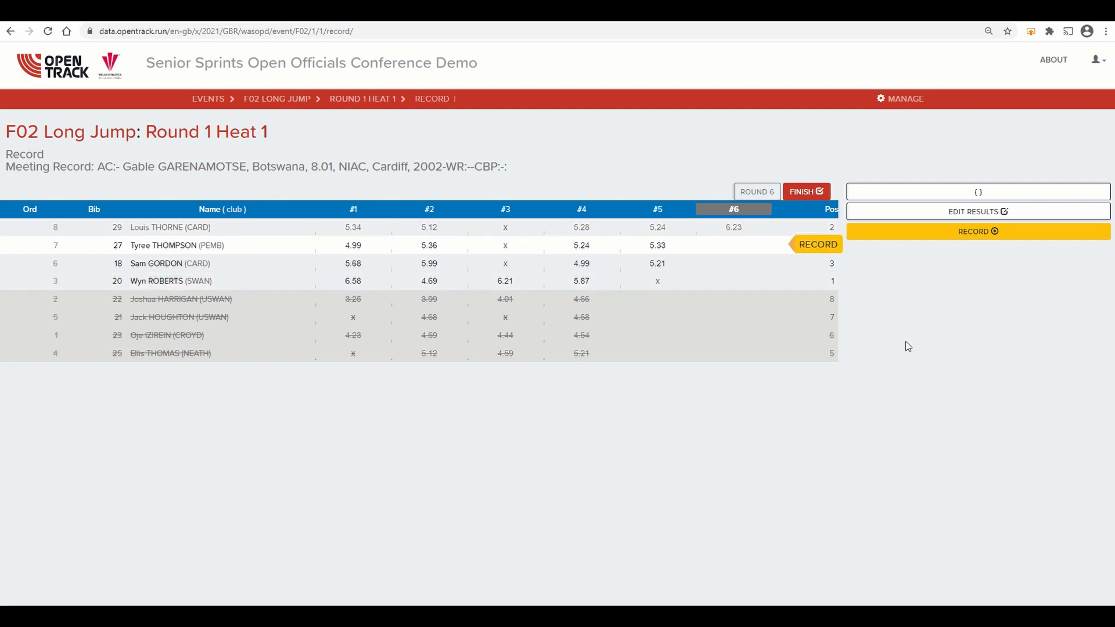
click(810, 249)
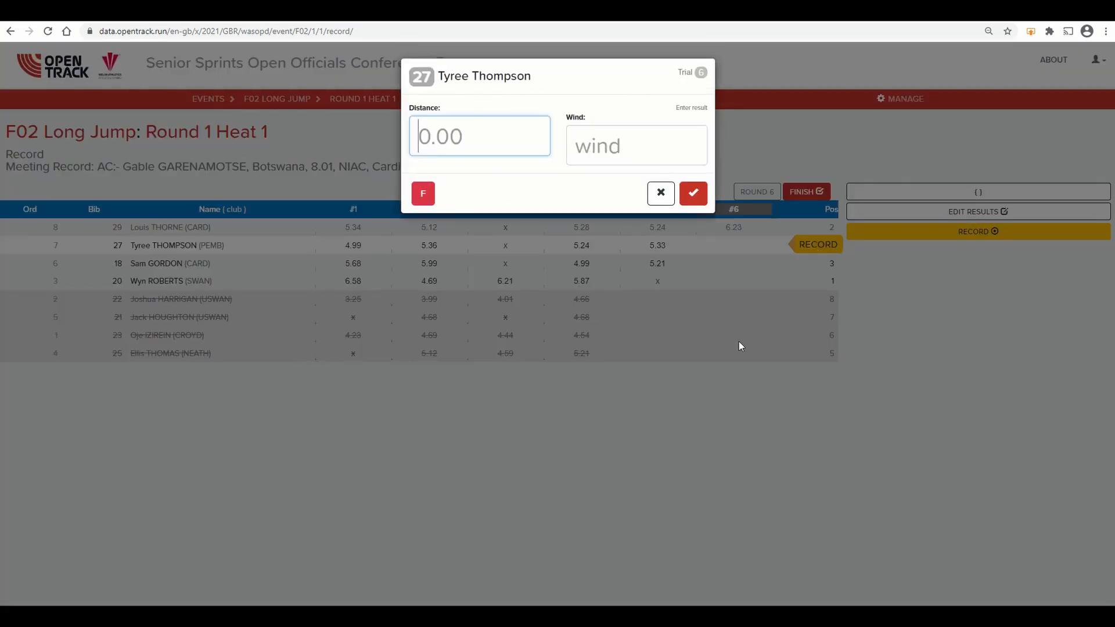
text(6.69)
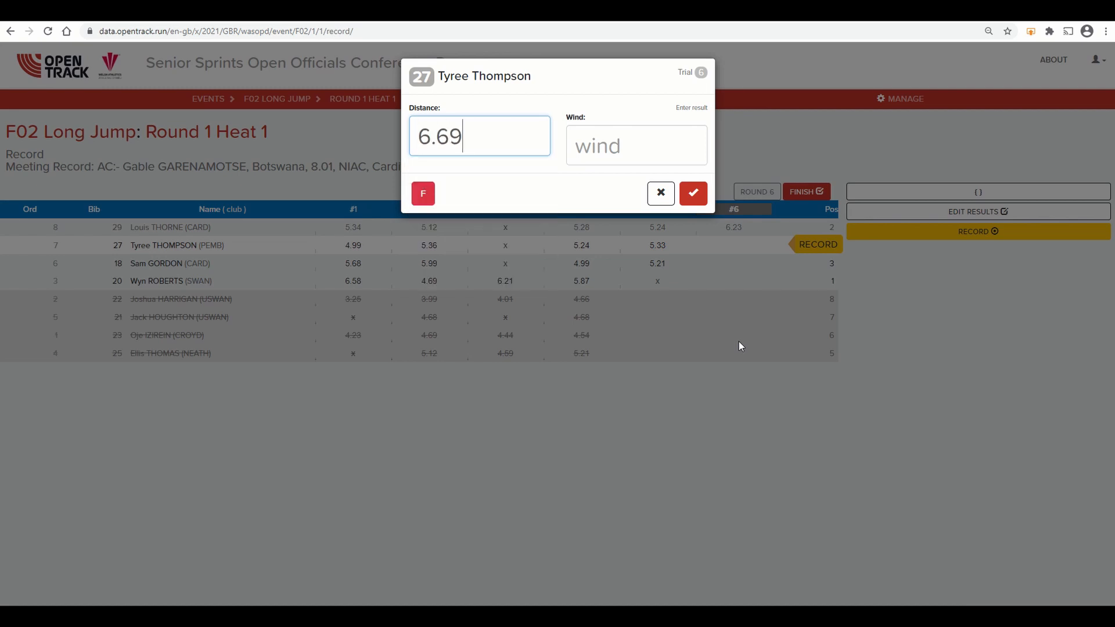
key(Tab)
text(1.1)
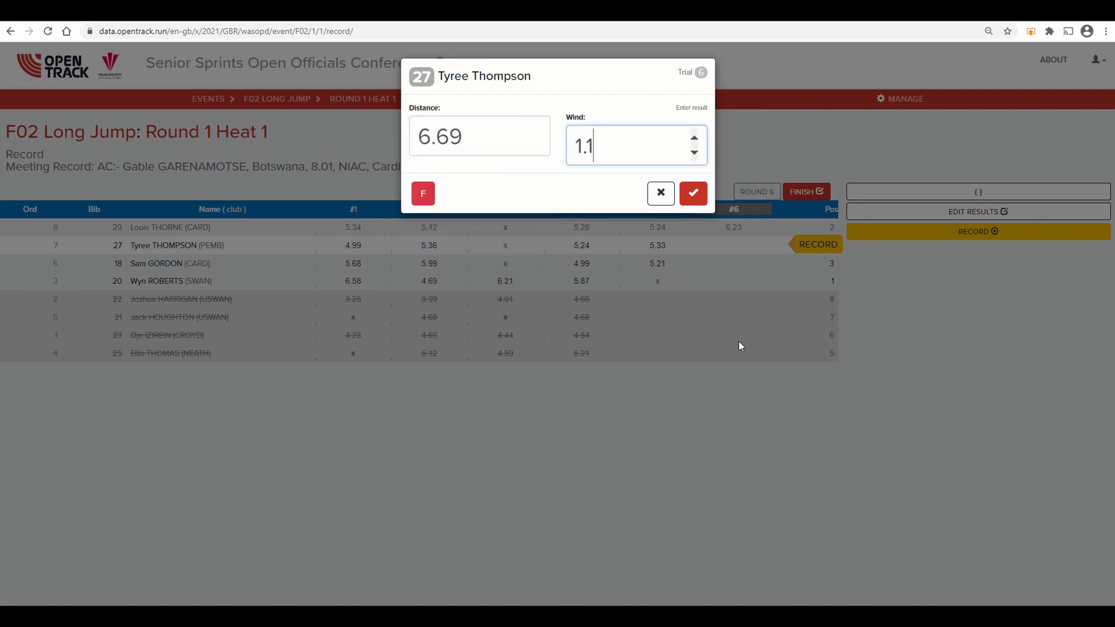
key(Return)
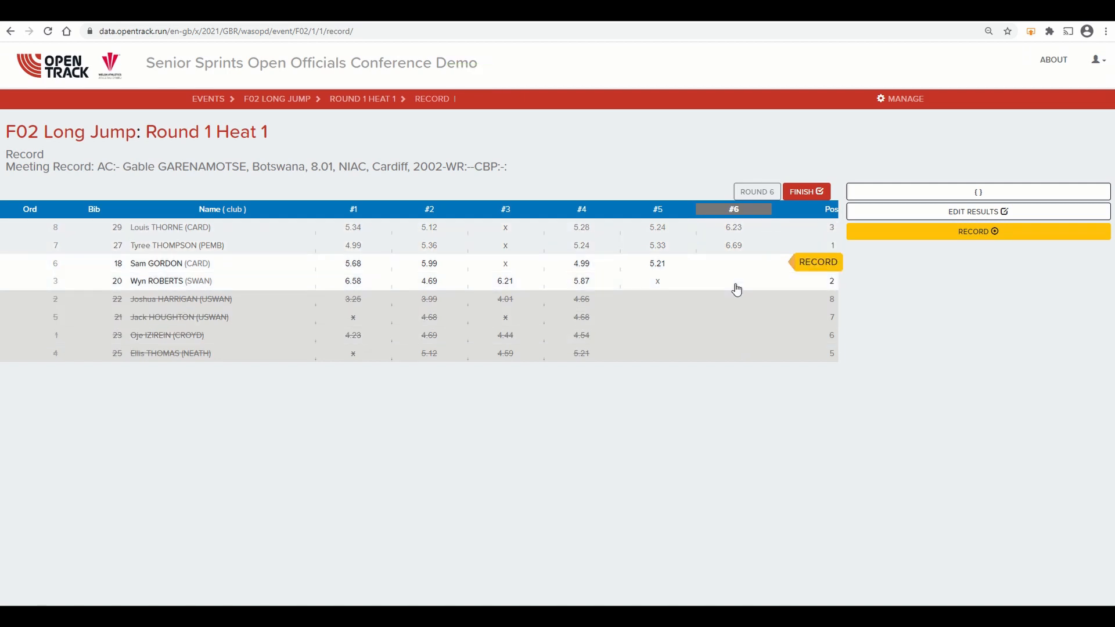
Step: Record bib 18's sixth trial with a distance of 5.99 and a wind reading of -1.2
click(812, 266)
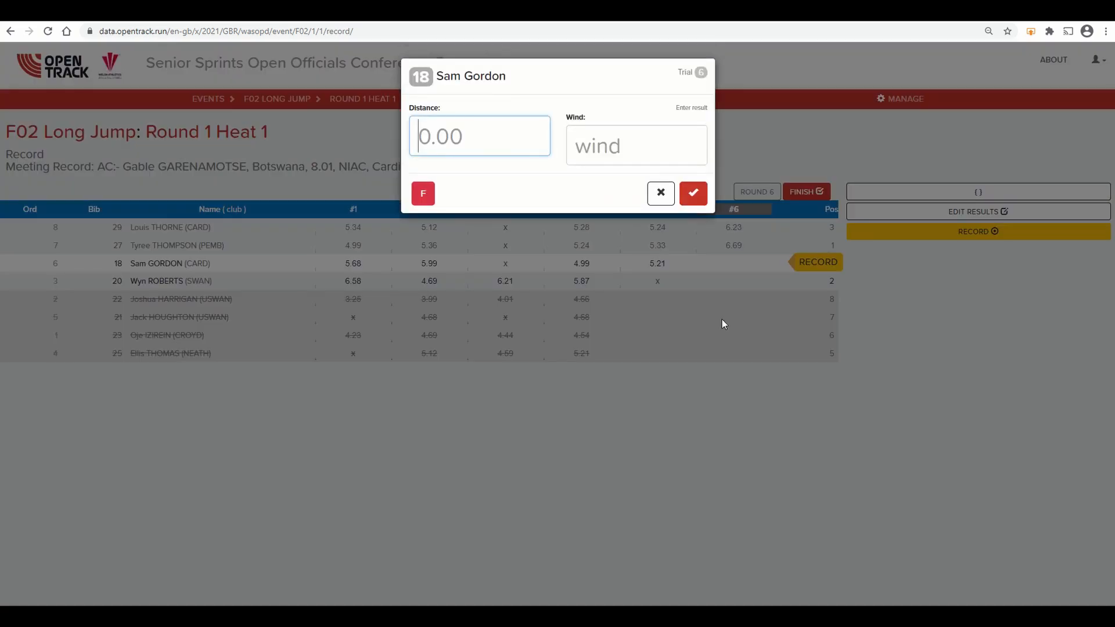
text(5.99)
key(Tab)
text(-1.2)
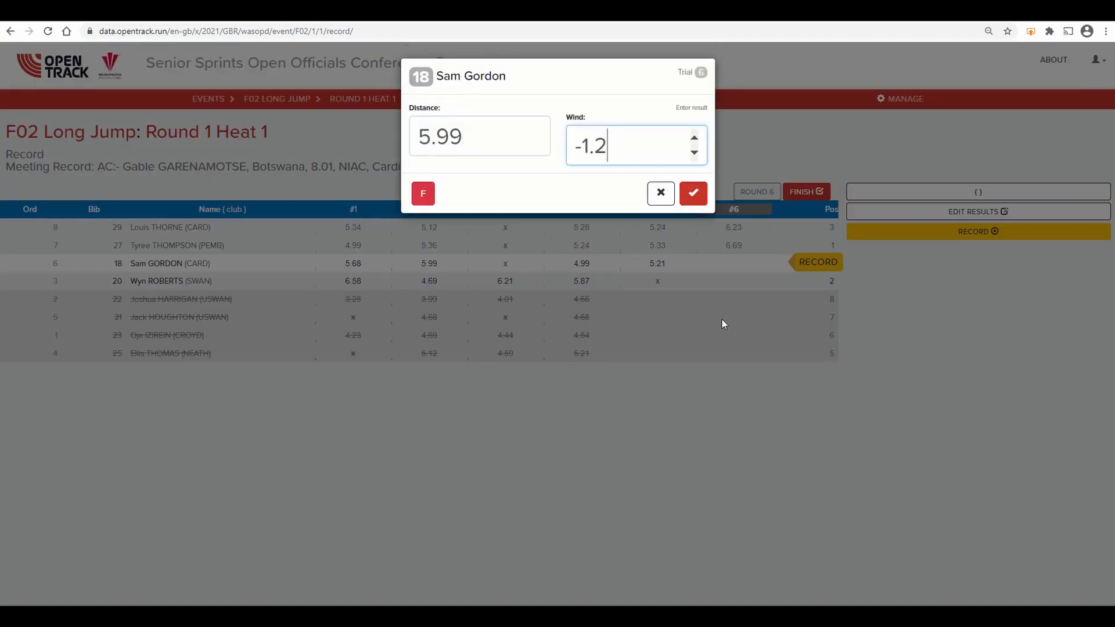
key(Return)
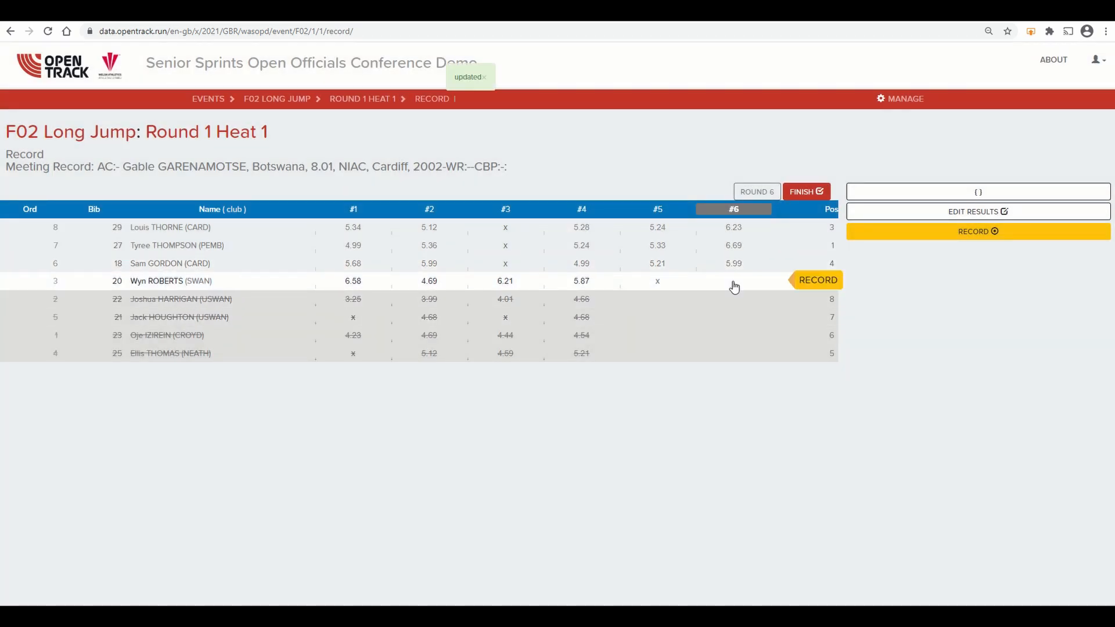
Step: Record bib 20's sixth trial with a distance of 6.32 and a wind reading of 1.6
click(816, 281)
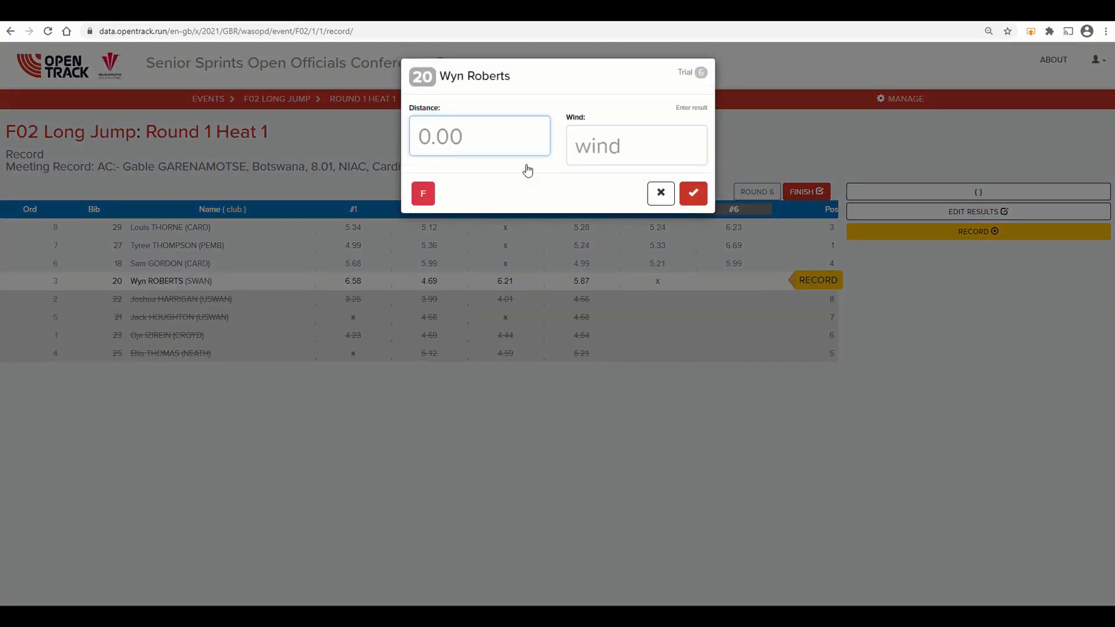
text(6.32)
key(Tab)
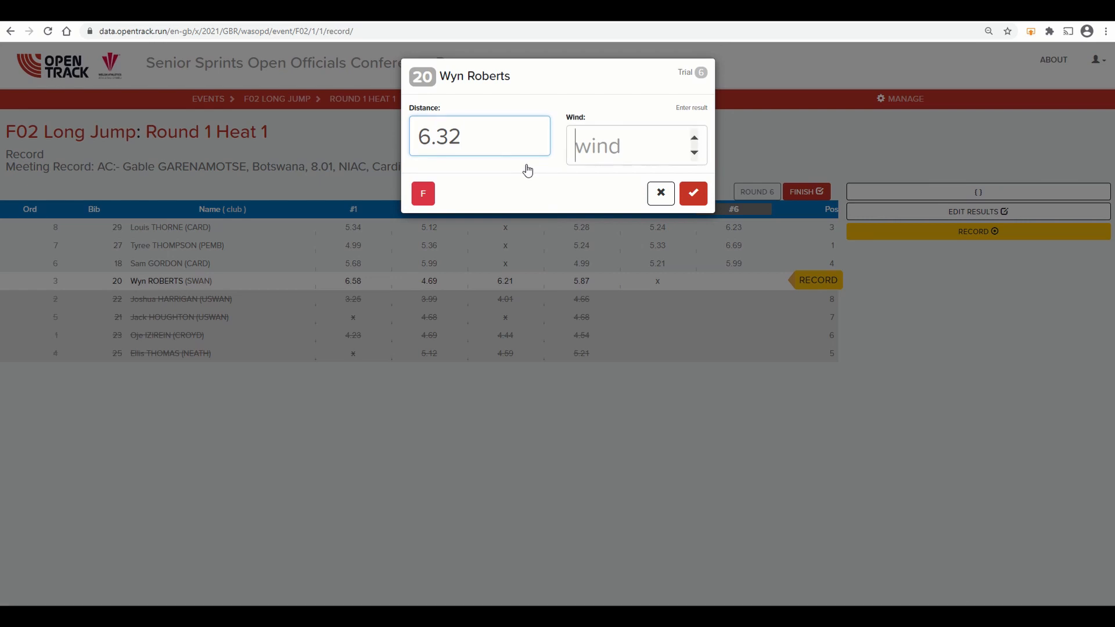
text(1.6)
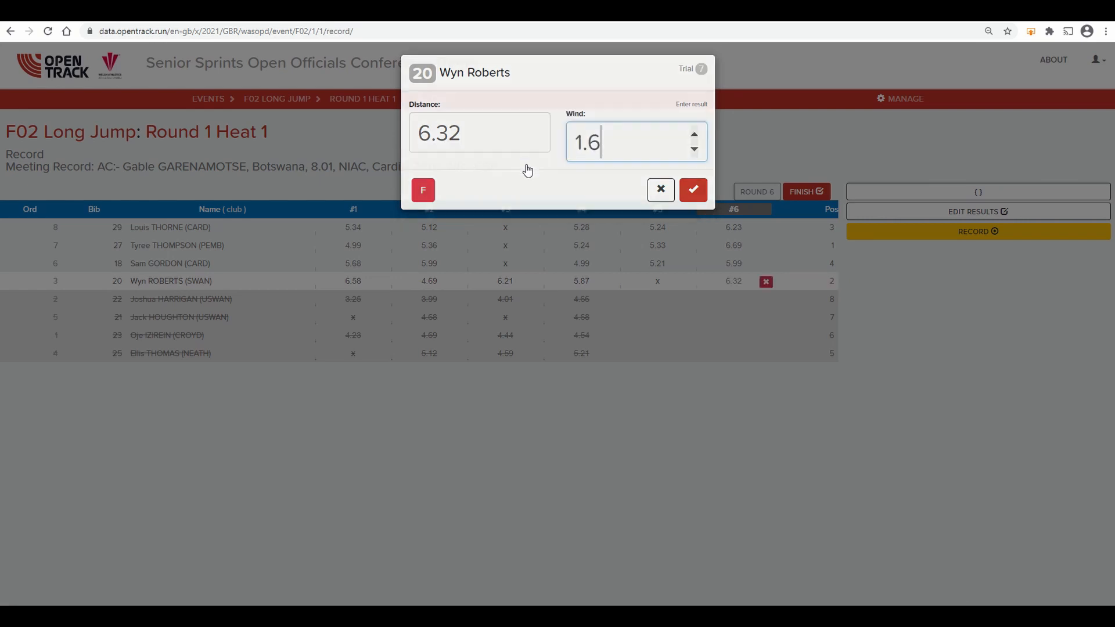
key(Return)
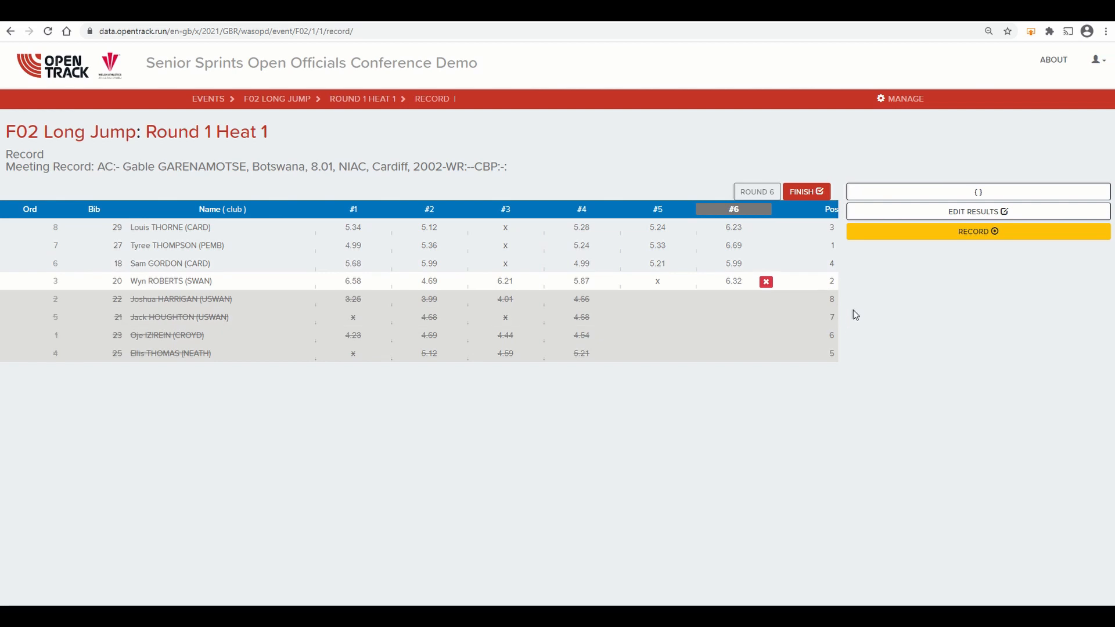
Step: Finish the long jump event, confirming the closure, and open the F02 Long Jump overview of rounds and heats
click(806, 193)
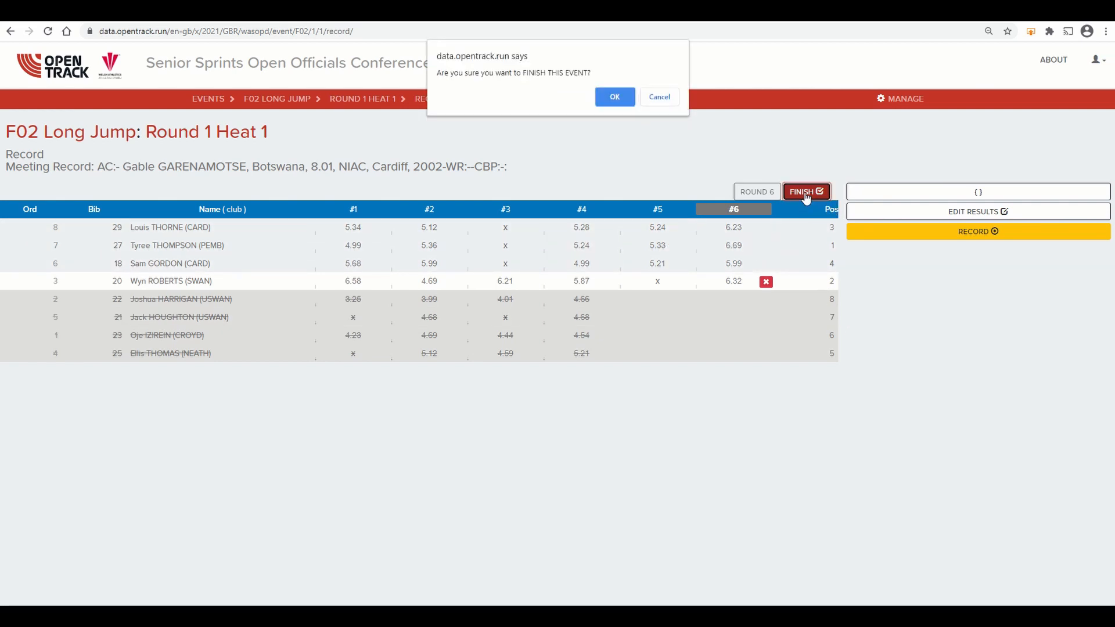
click(615, 98)
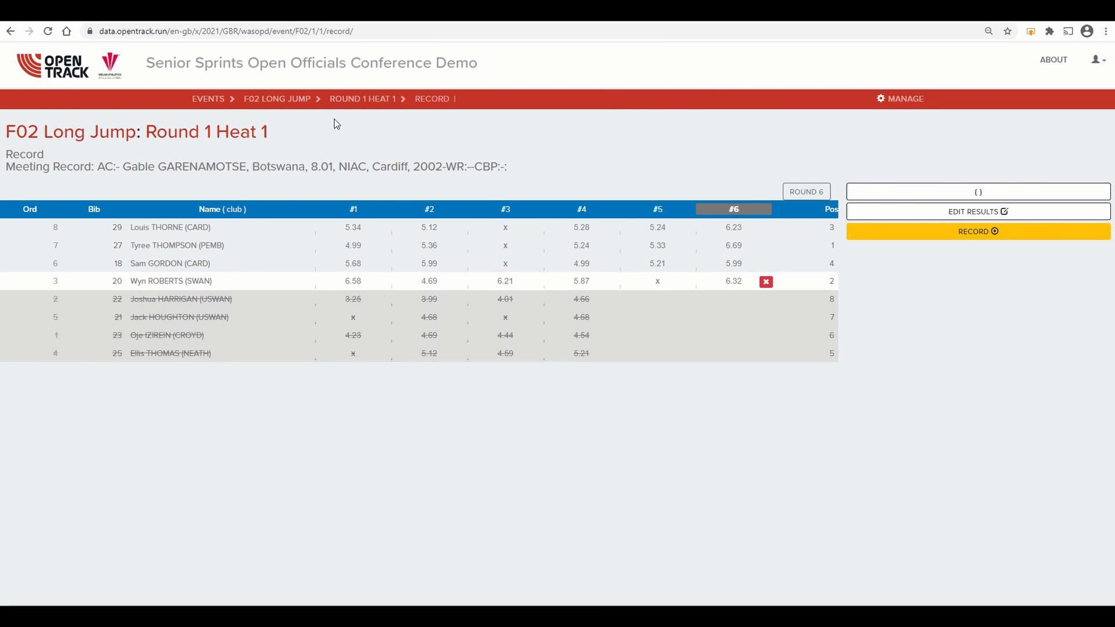
click(286, 100)
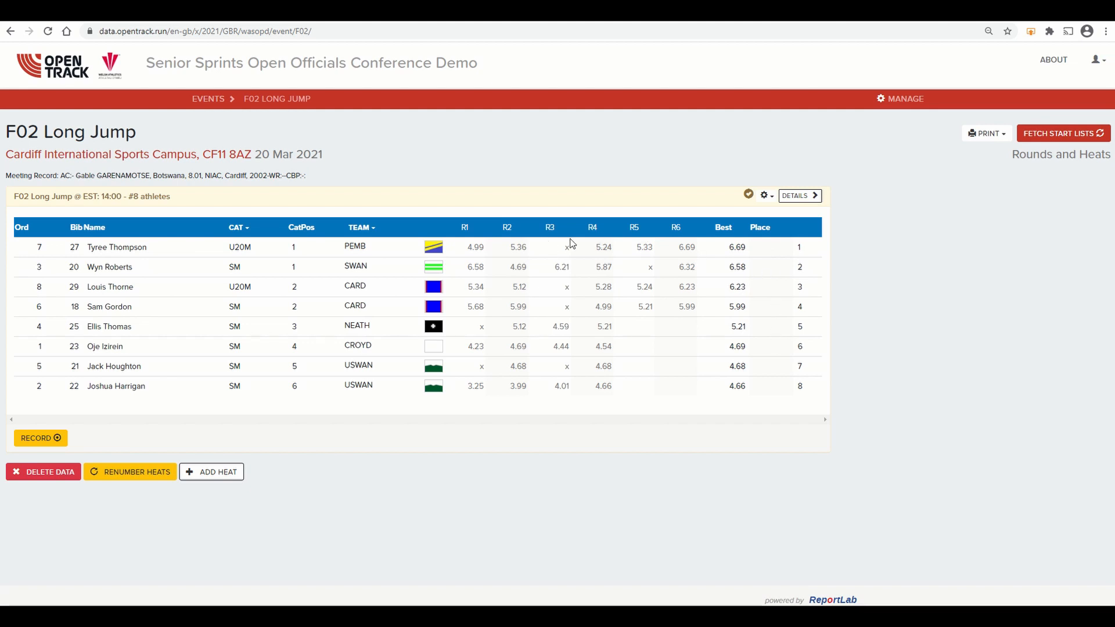
Step: Try to change the heat's results status to Official Results on its edit-by-place page
click(766, 196)
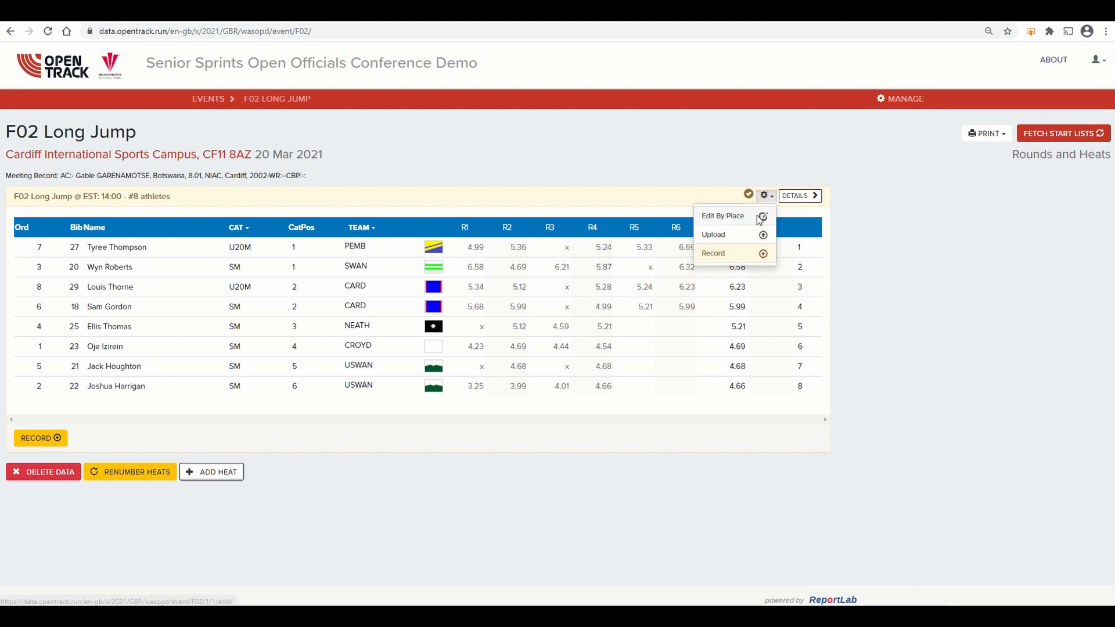
click(758, 214)
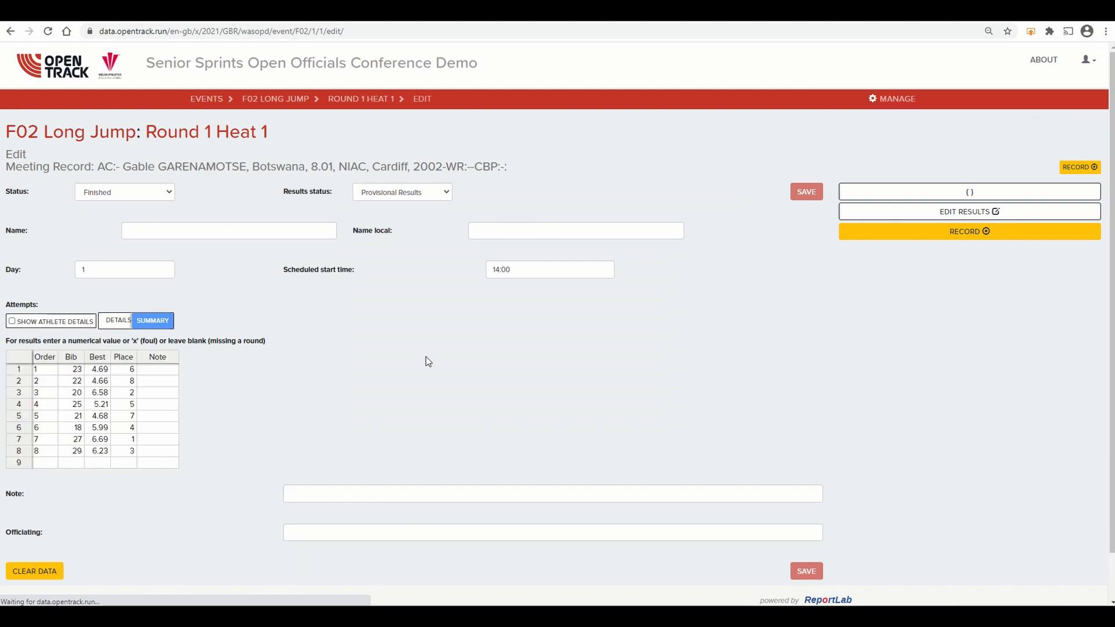
click(388, 196)
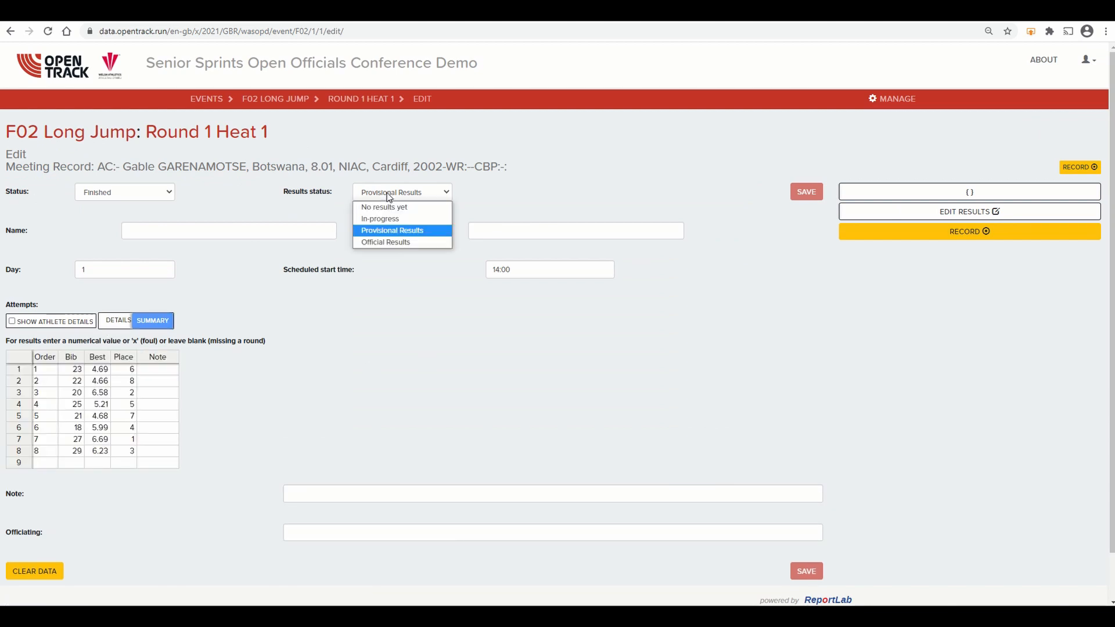
click(390, 241)
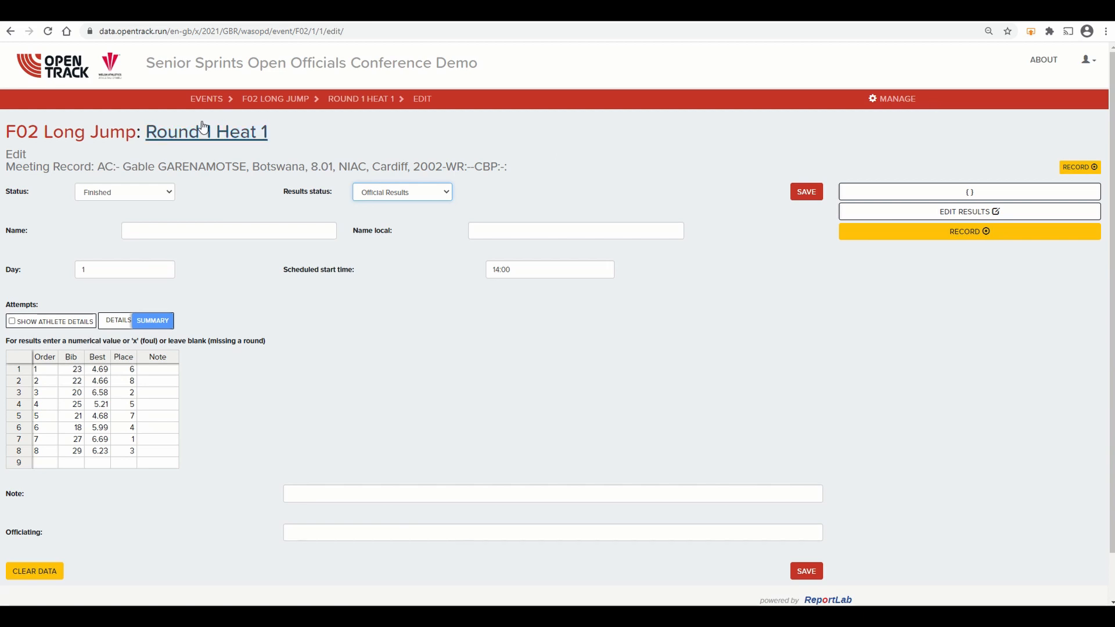
Step: Open the Round 1 Heat 1 page and review the full list of trials with their wind readings
click(347, 101)
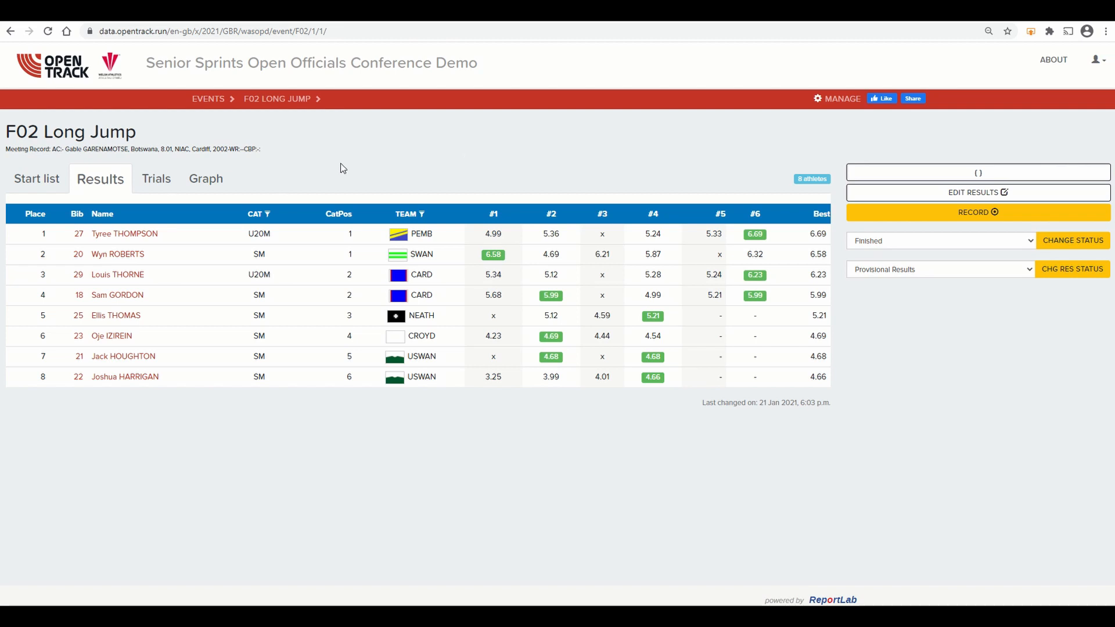
click(162, 183)
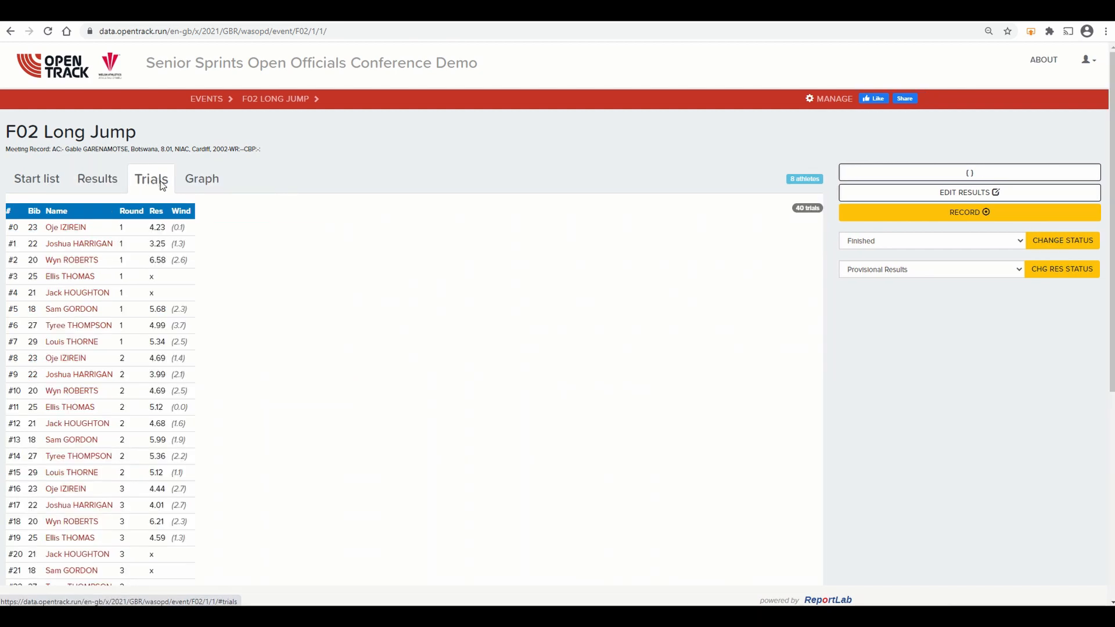
scroll(365, 264, down, 3)
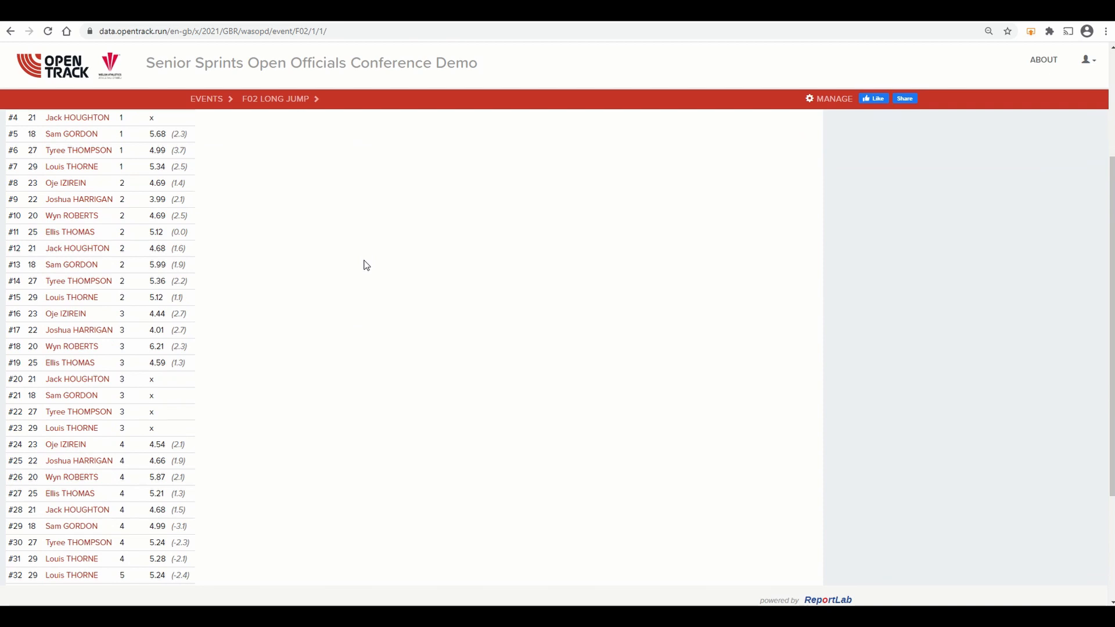
scroll(366, 266, down, 3)
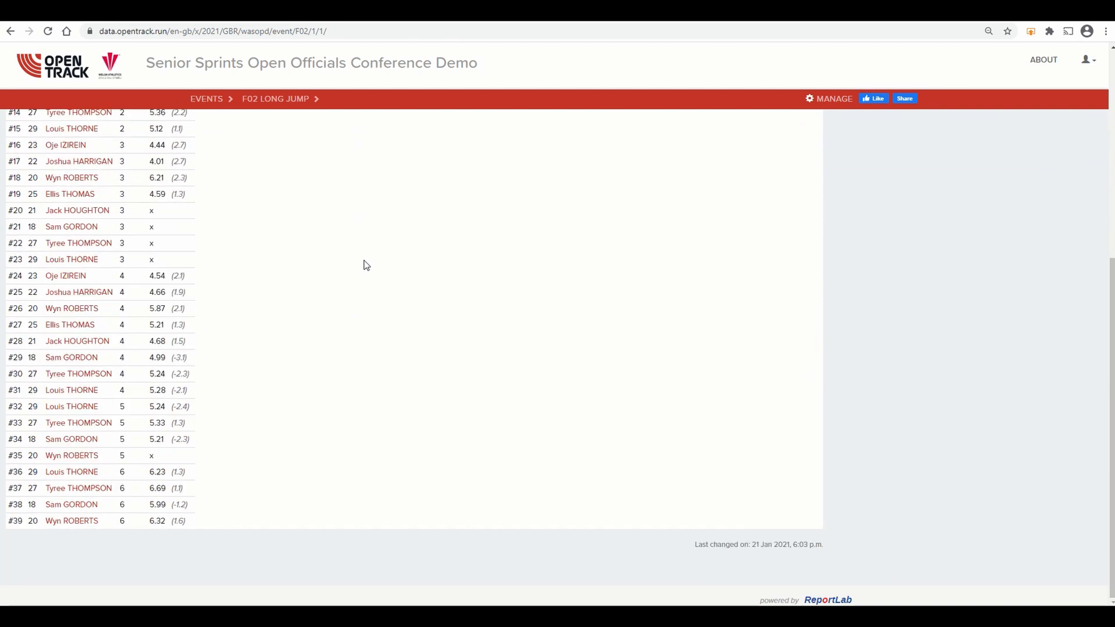
scroll(366, 265, up, 6)
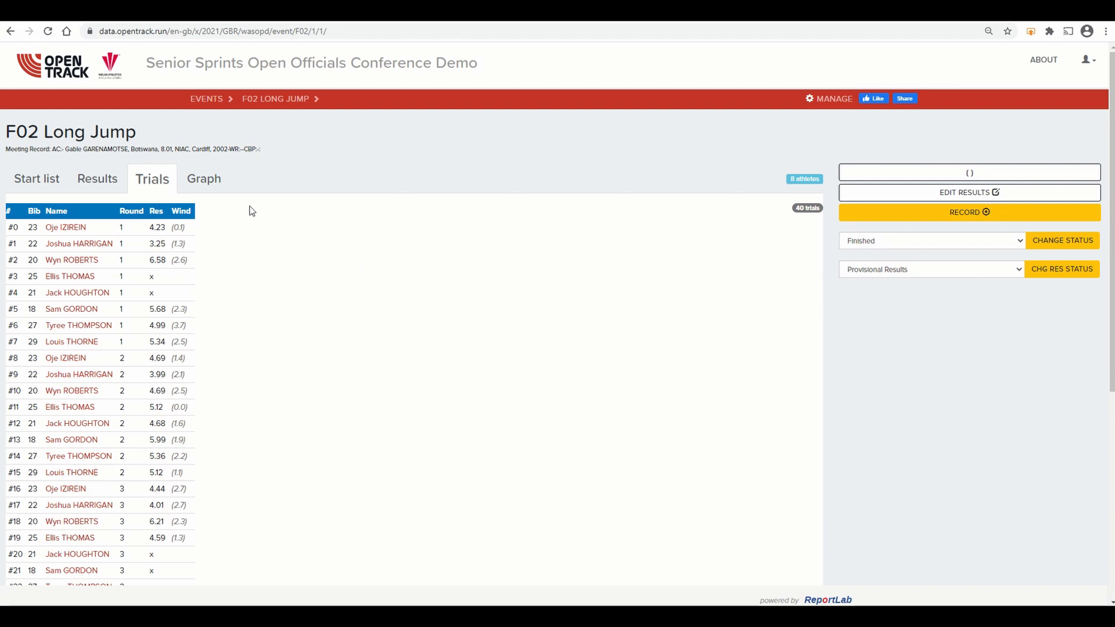
Step: Play the animated results graph ordered by rank and return to the heat's results table
click(203, 180)
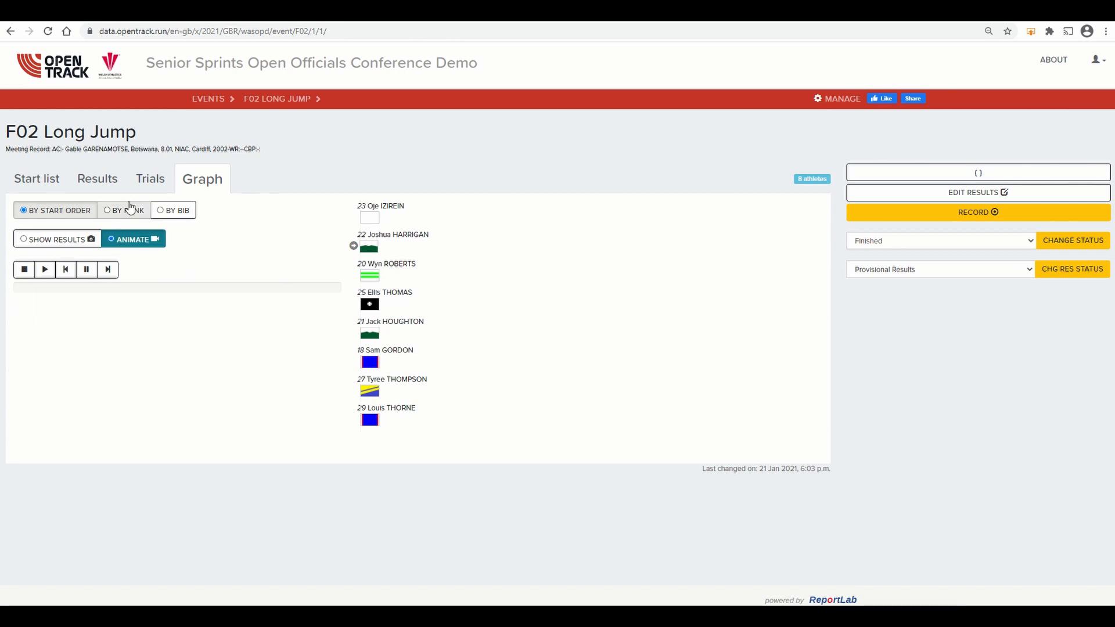
click(129, 213)
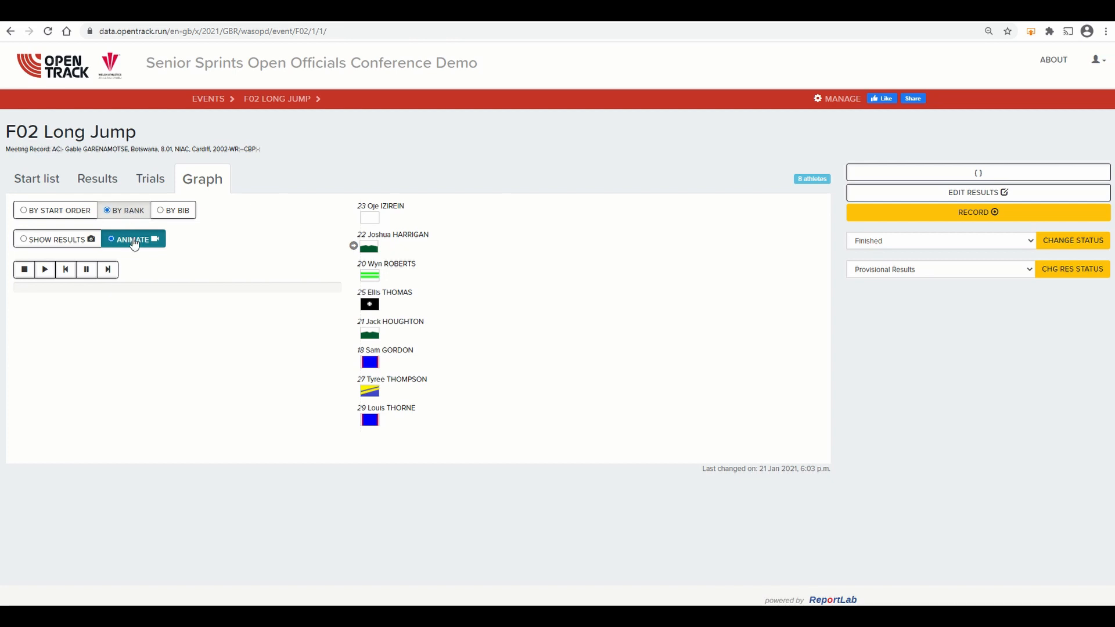
click(45, 270)
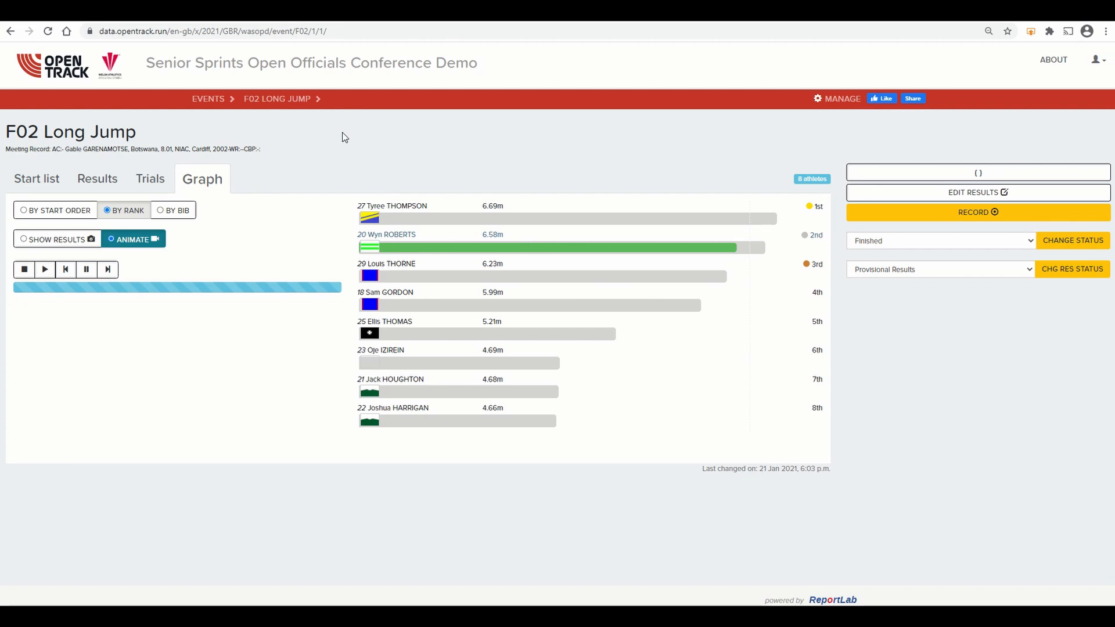
click(97, 180)
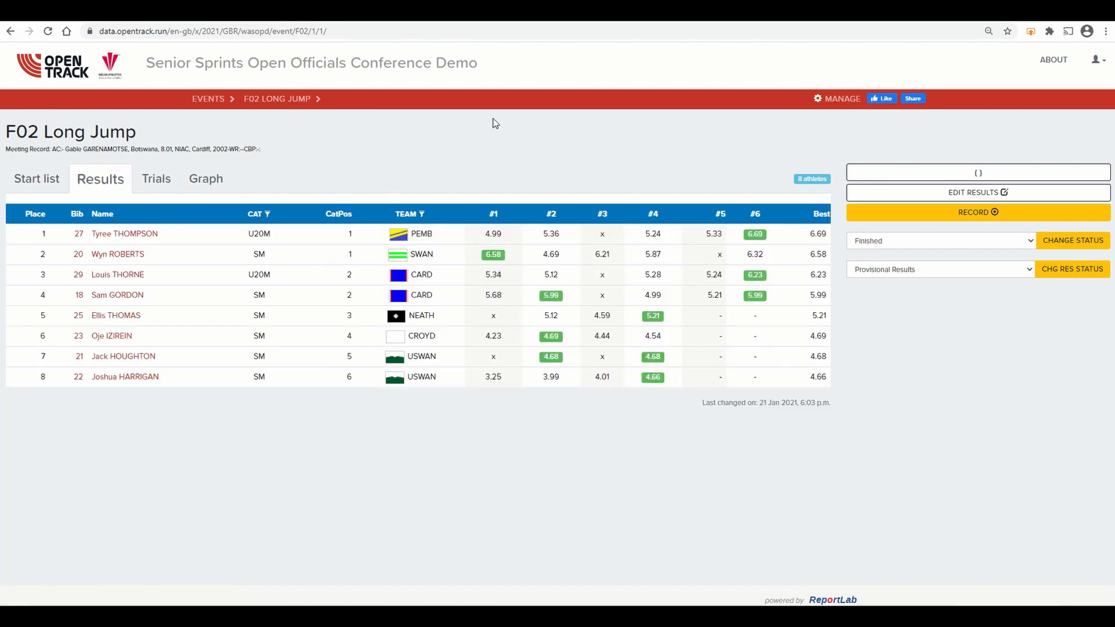